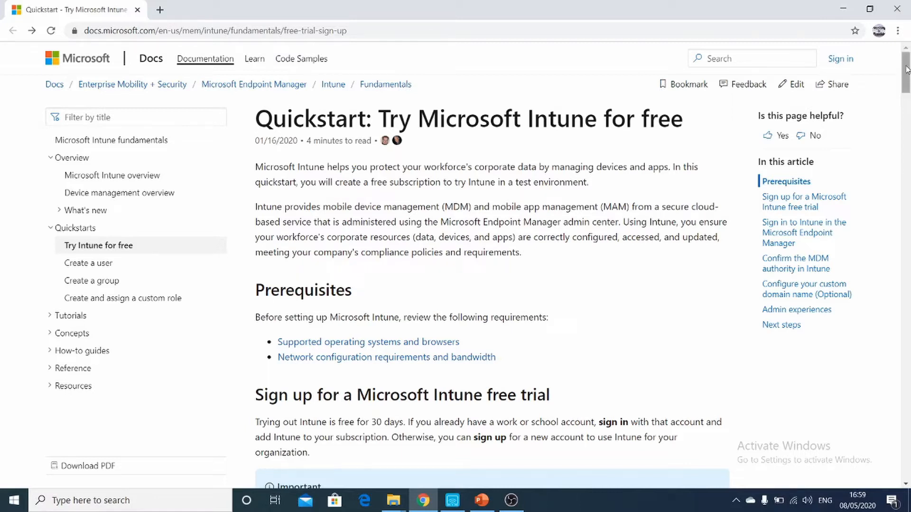
Step: Look through the Intune free trial quickstart and open its Microsoft Intune Trial sign-up link in a new tab
drag(907, 66, 884, 255)
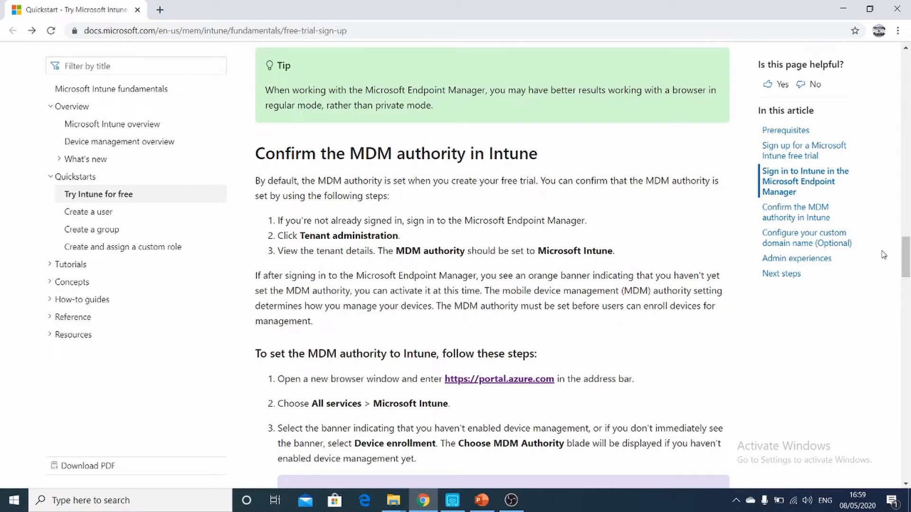
drag(906, 251, 906, 330)
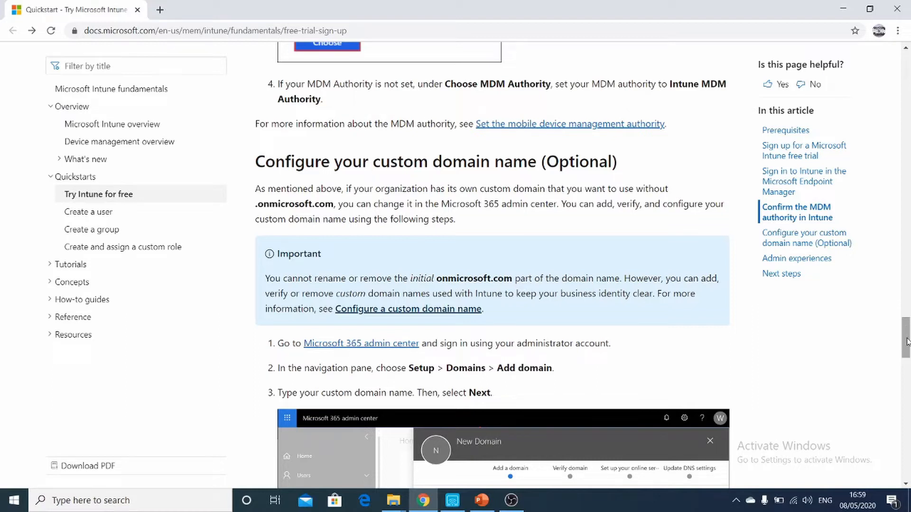
drag(906, 342, 896, 89)
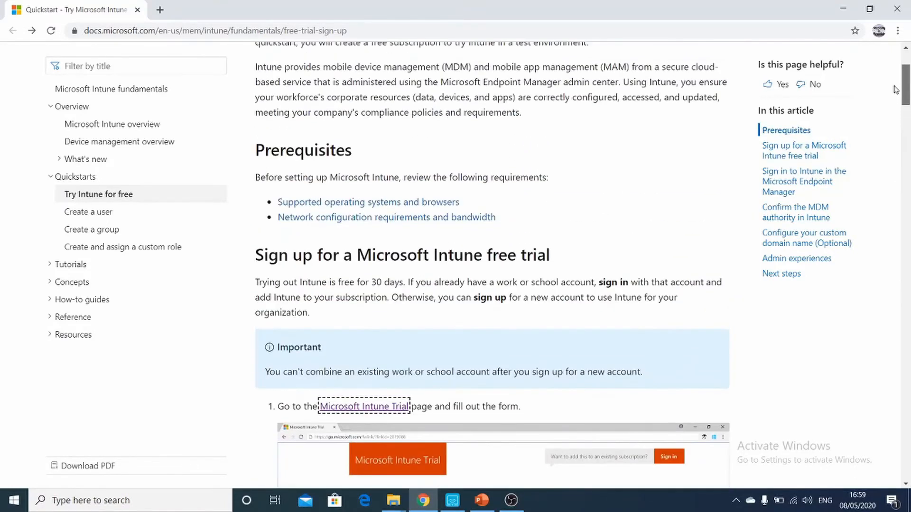
right_click(368, 413)
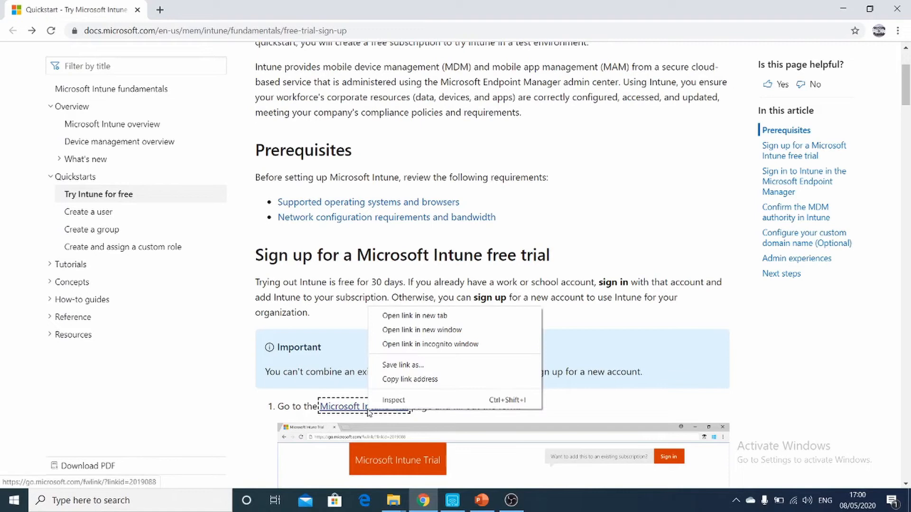
click(403, 316)
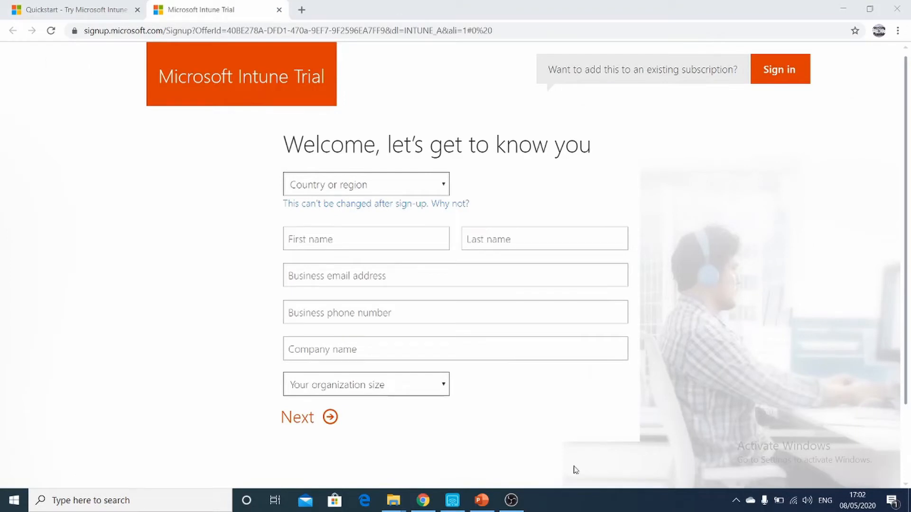
Step: Set the country or region on the Intune trial sign-up form to Bahrain
click(445, 188)
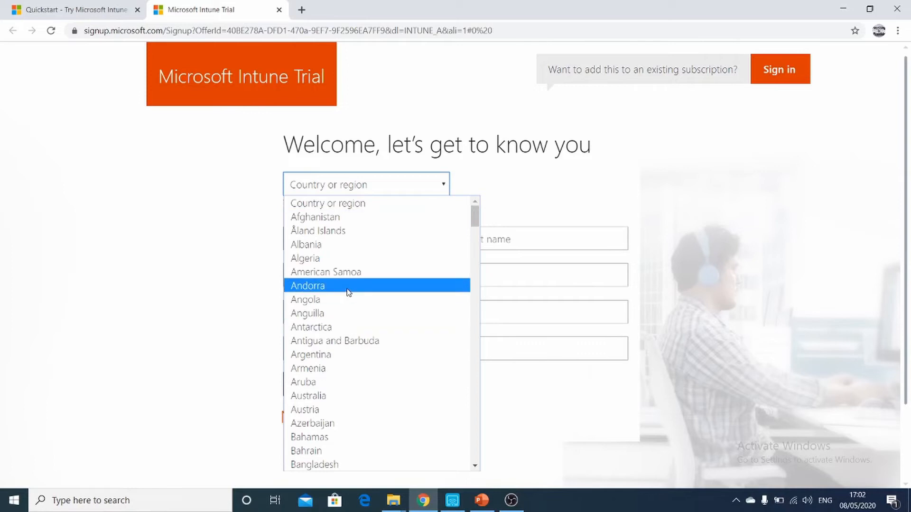
key(b)
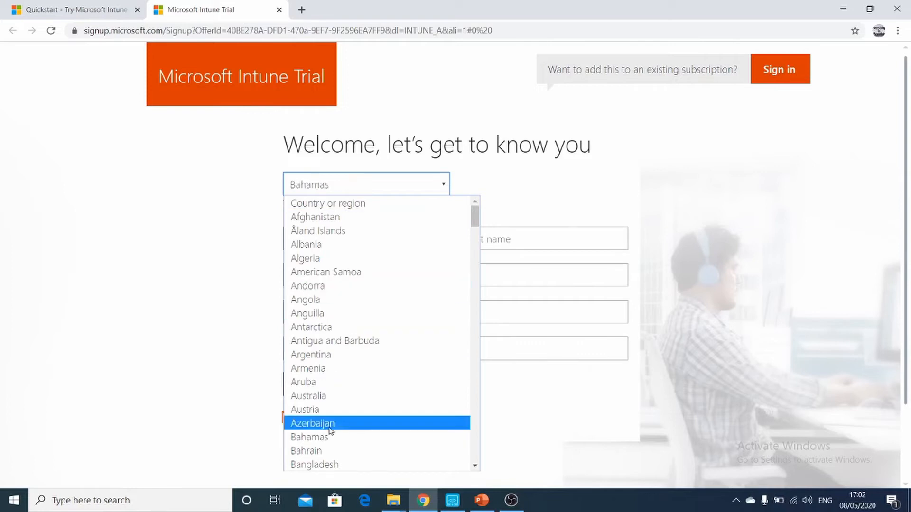
click(321, 451)
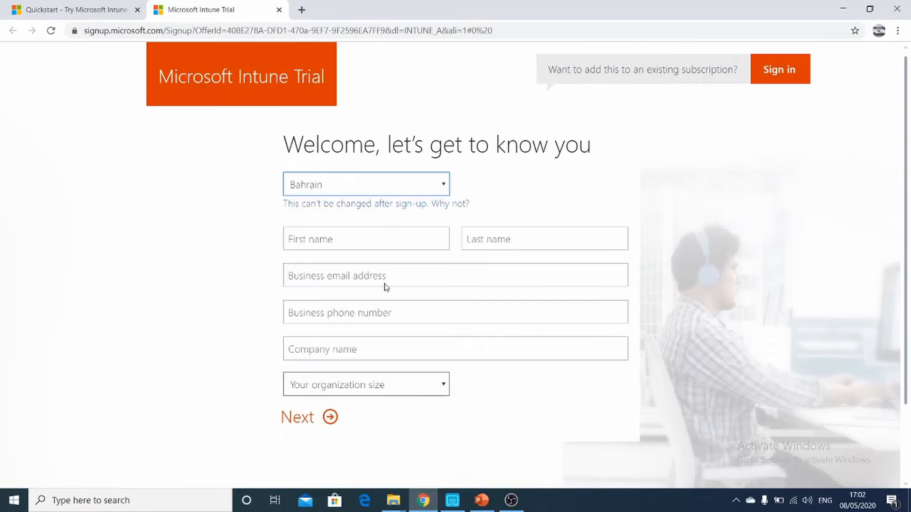
Step: Enter the first and last name on the sign-up form and go through the email, phone and company name fields
click(378, 240)
text(Demo)
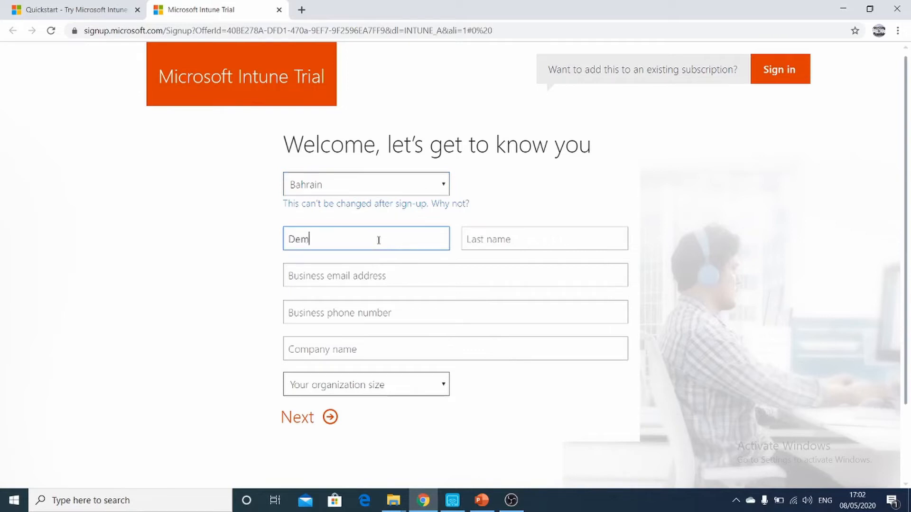
key(Tab)
text(Lab)
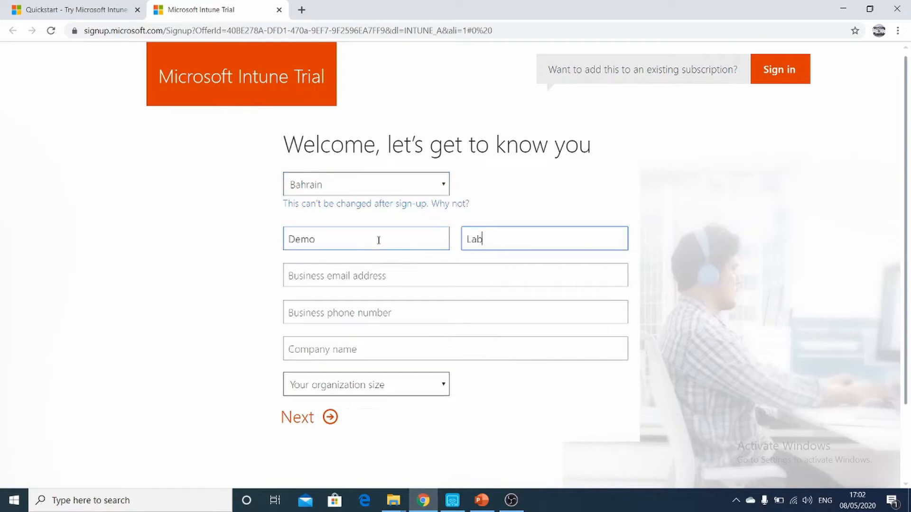
click(344, 277)
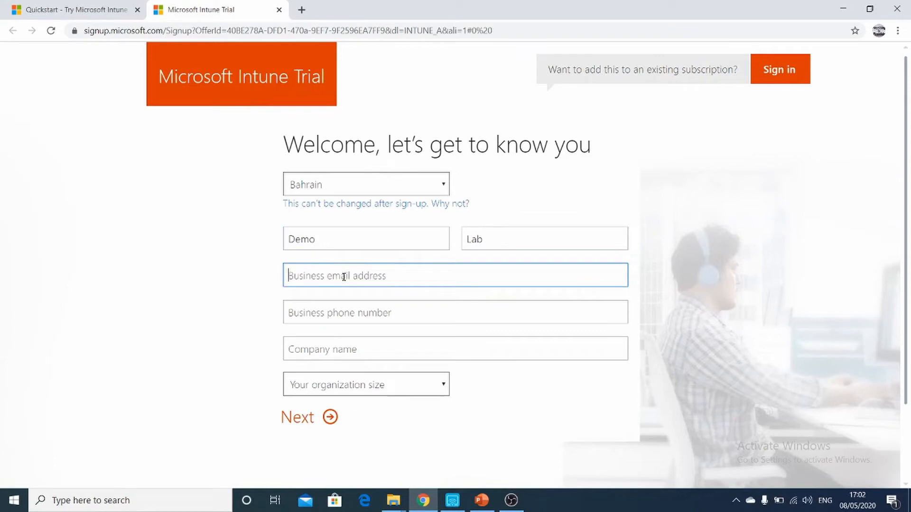
click(319, 307)
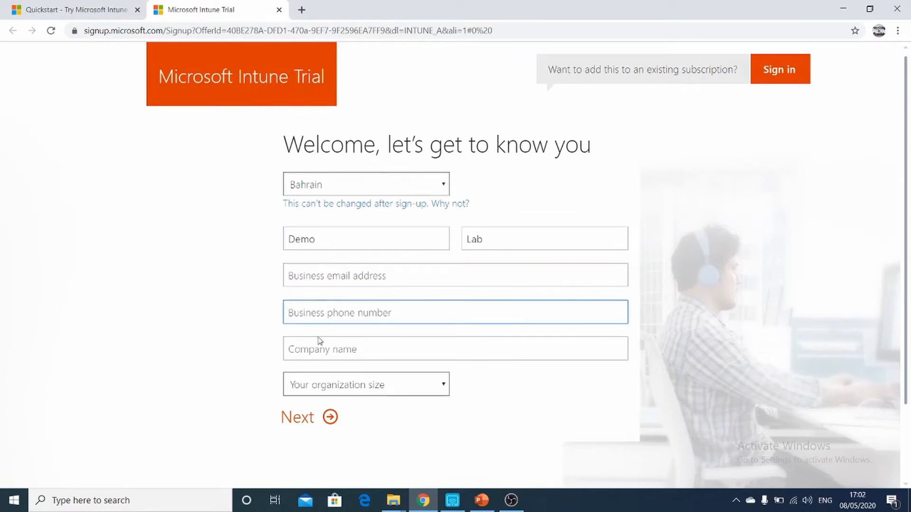
click(310, 349)
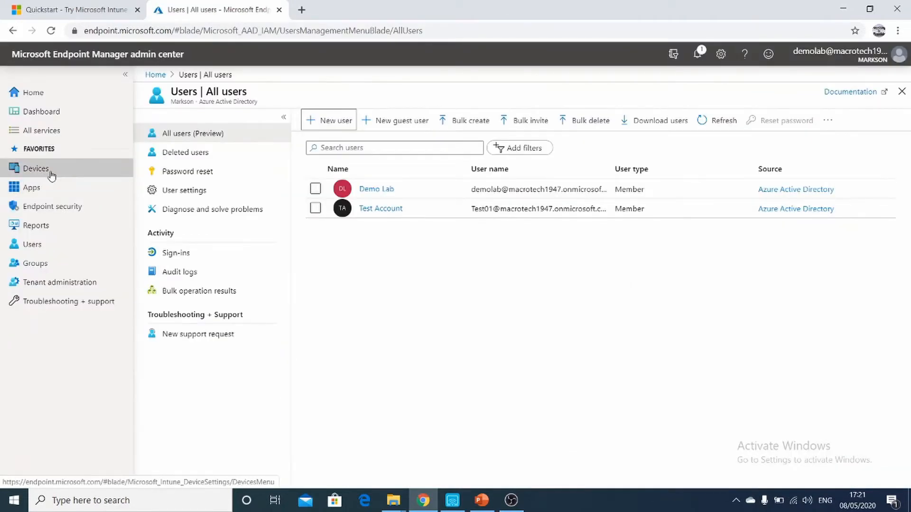
Step: View the list of all devices in the endpoint admin center and minimize the mirrored iPhone window
click(51, 172)
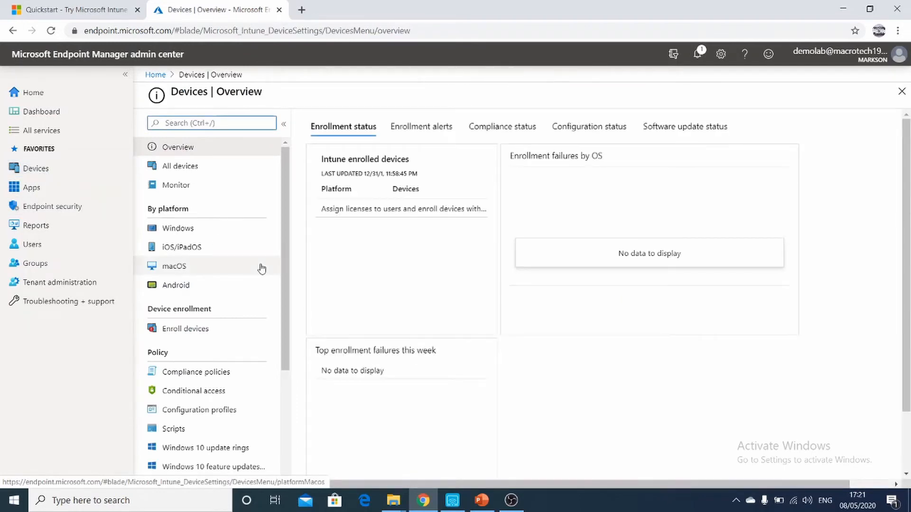
click(203, 176)
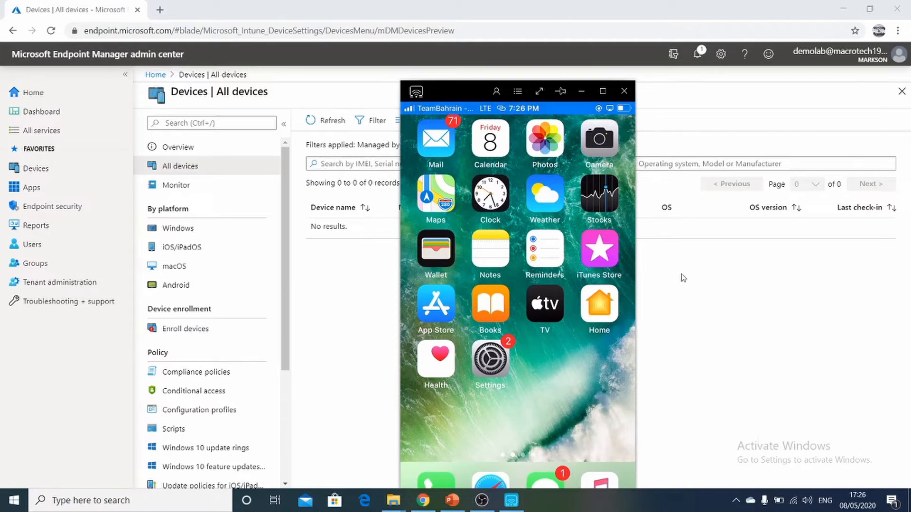
click(582, 92)
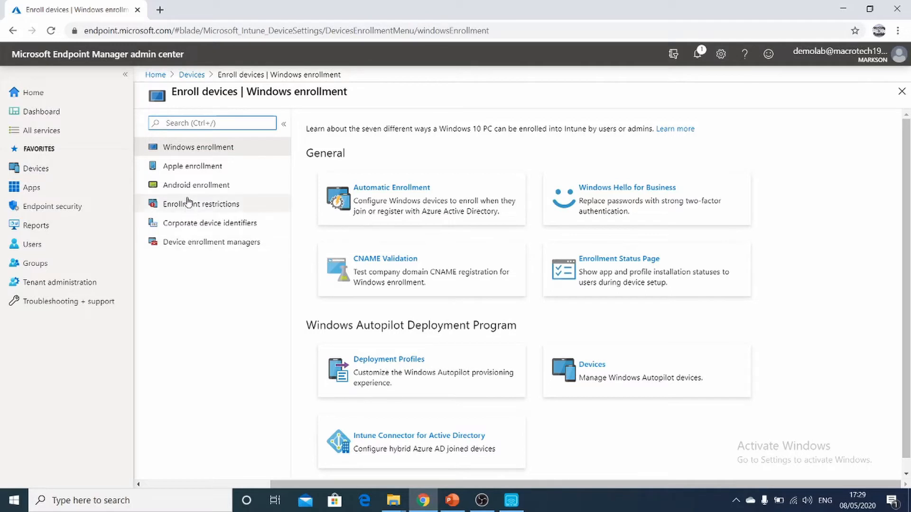
Step: Check the Apple and Android enrollment prerequisites and open the Apple MDM Push certificate configuration
click(184, 171)
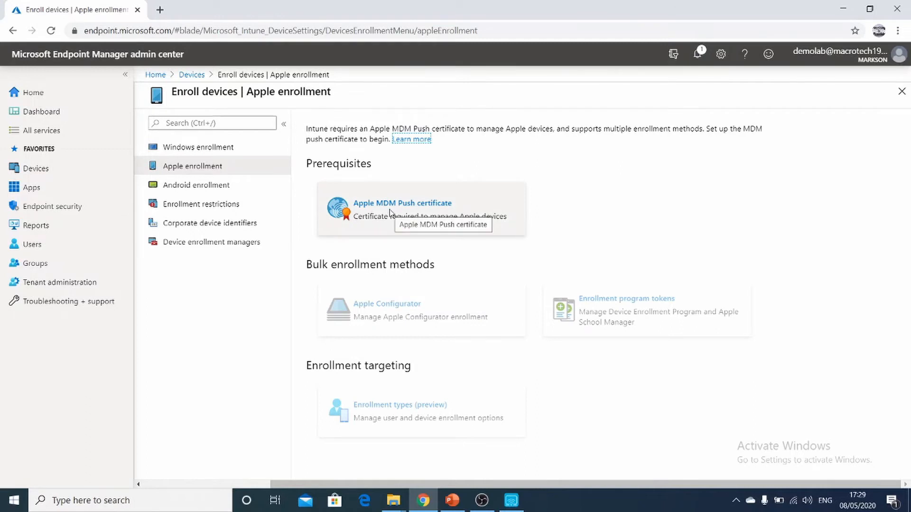
click(225, 190)
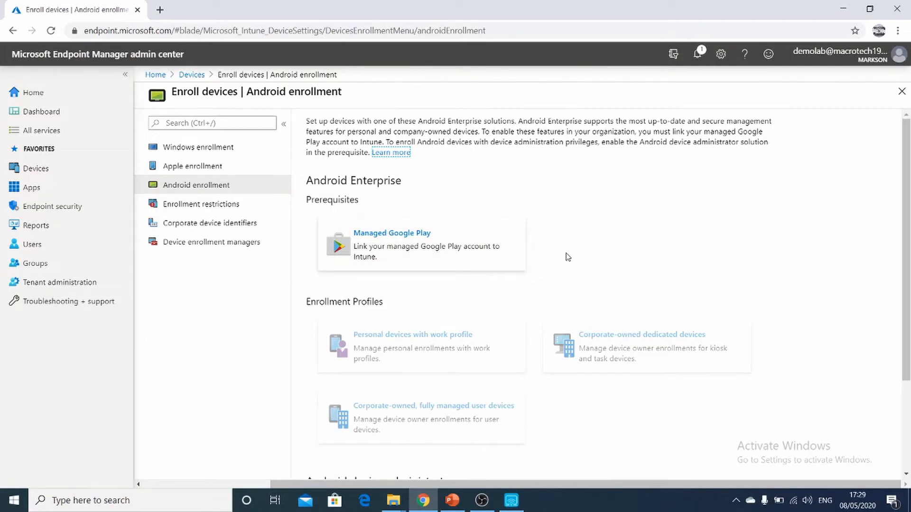
click(204, 168)
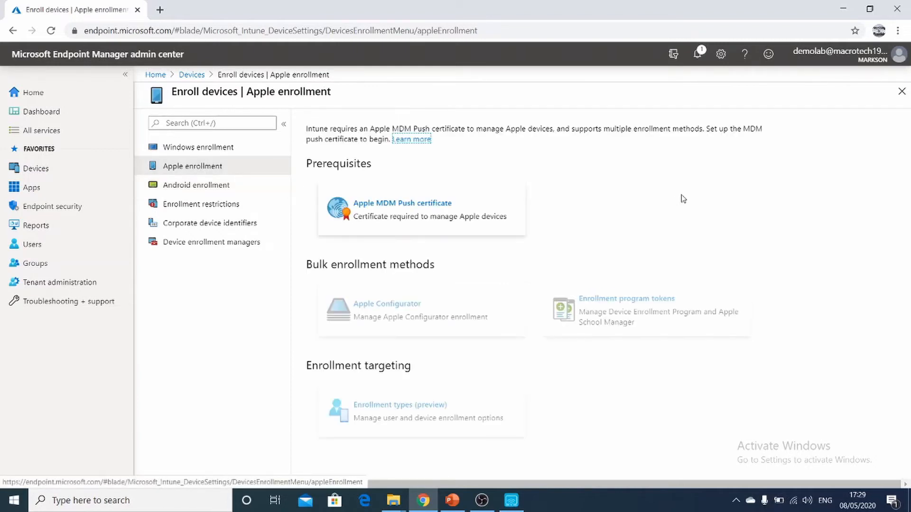
click(435, 209)
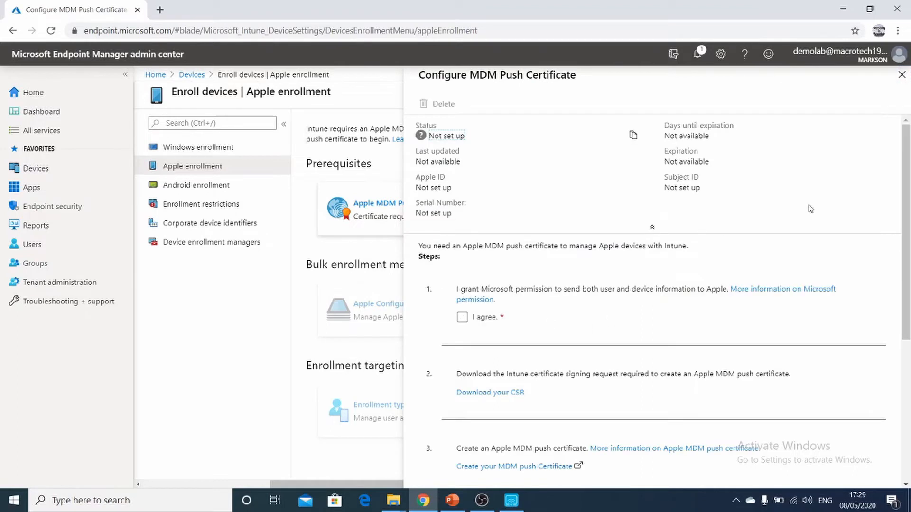
Step: Agree to let Microsoft send user and device information to Apple, and download the Intune certificate signing request
drag(906, 173, 907, 250)
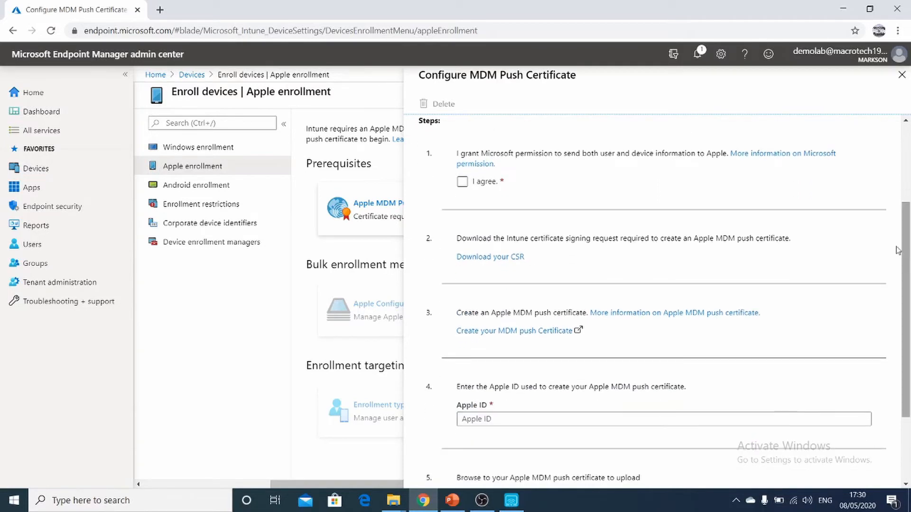
click(464, 183)
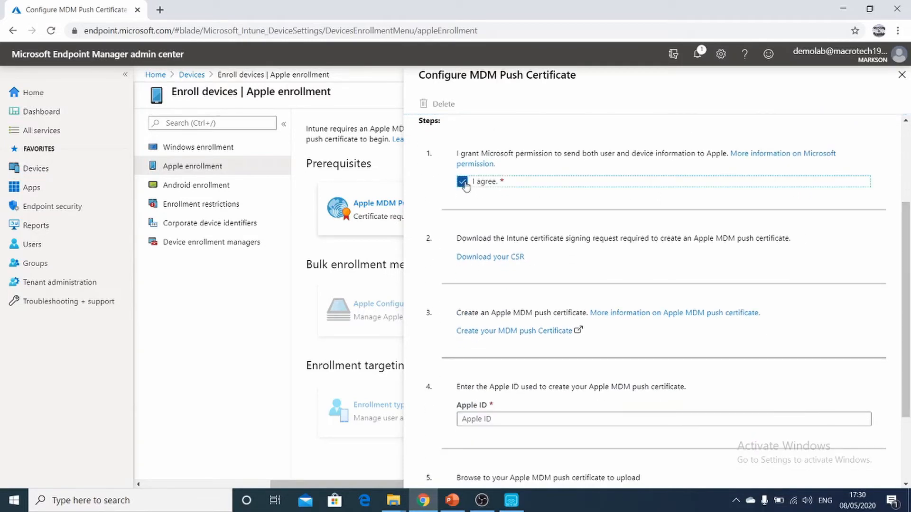
click(517, 259)
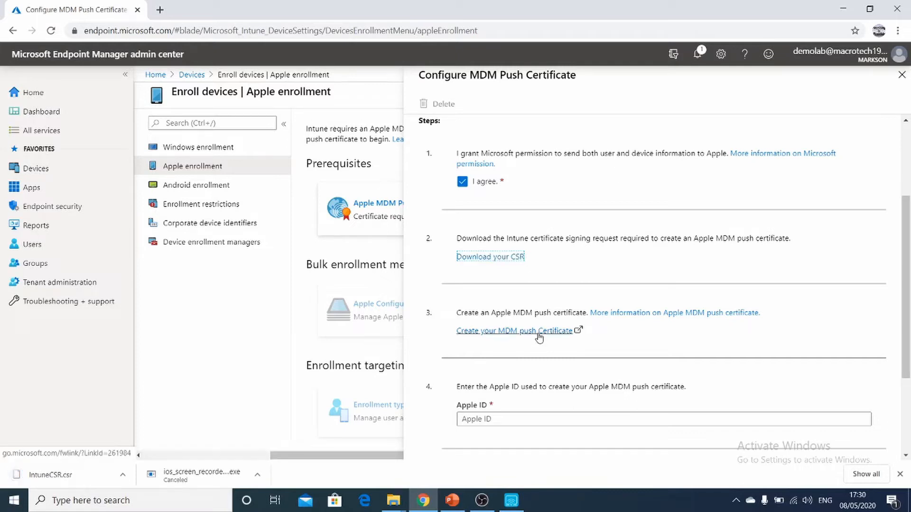
Step: Start creating a certificate in the Apple Push Certificates Portal and accept its terms of use
click(539, 332)
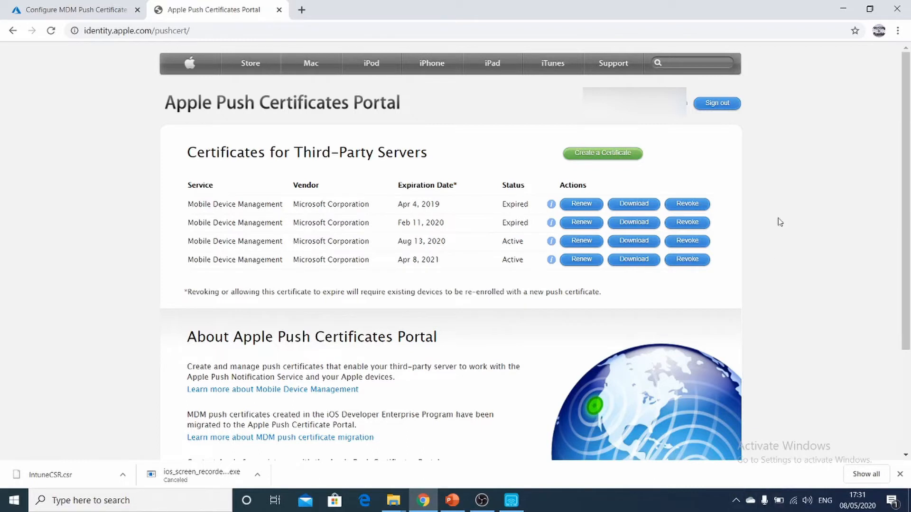
click(630, 158)
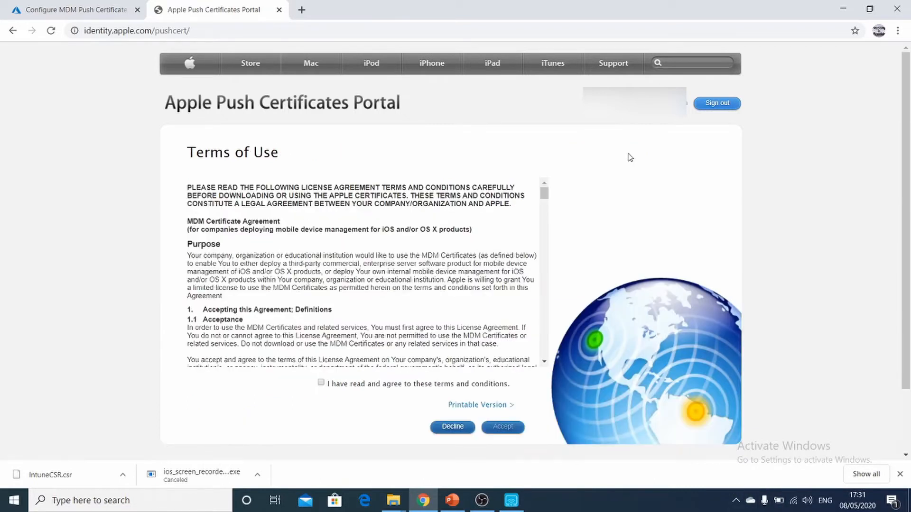
click(321, 382)
click(503, 428)
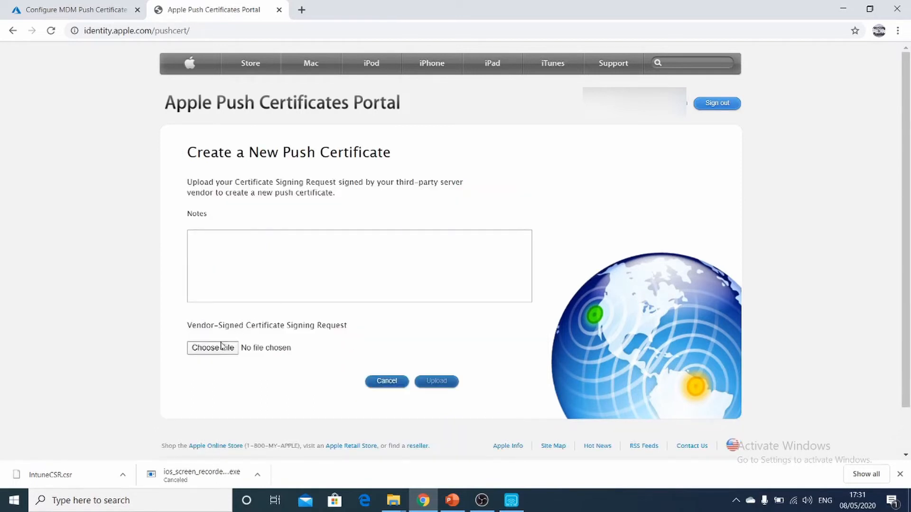
Step: Upload IntuneCSR.csr from Downloads as the vendor-signed signing request and download the new push certificate
click(221, 347)
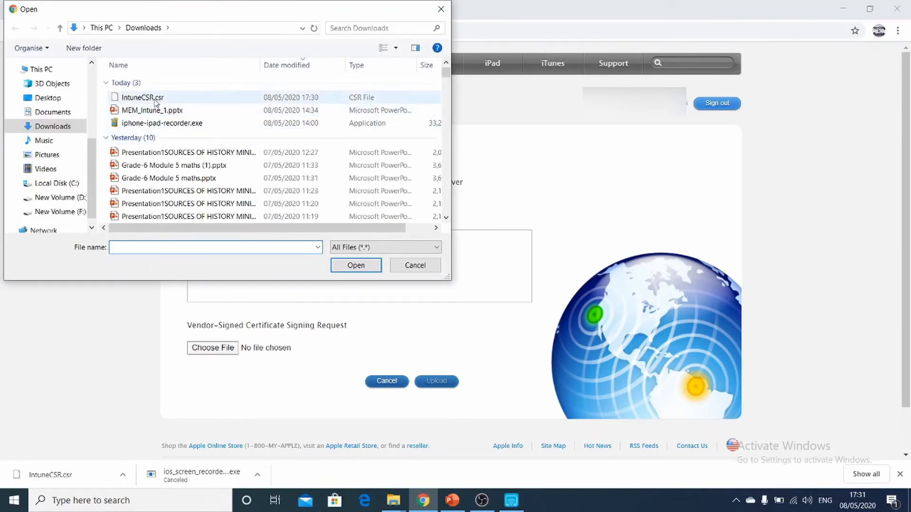
click(155, 98)
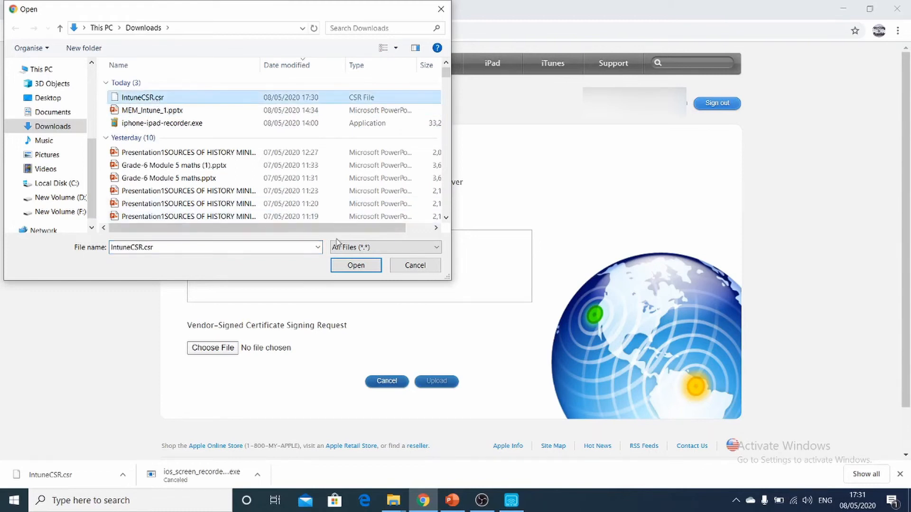
click(355, 266)
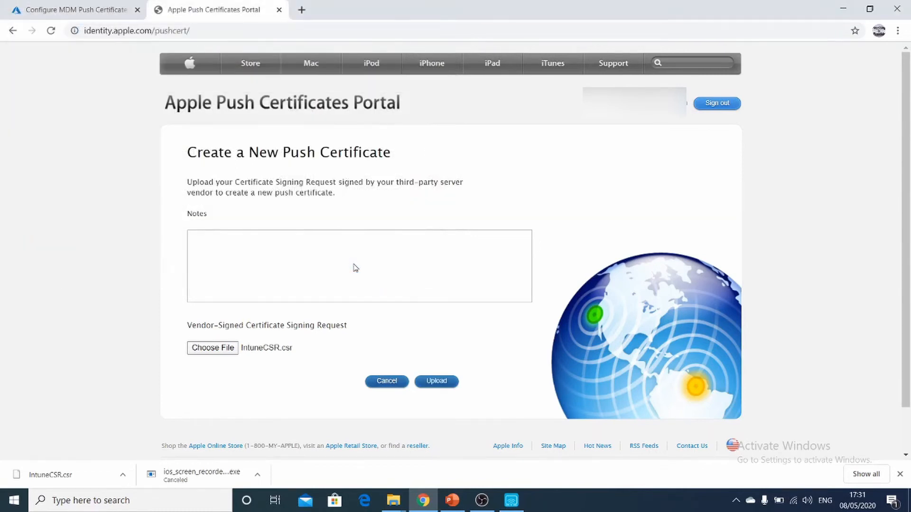
click(432, 376)
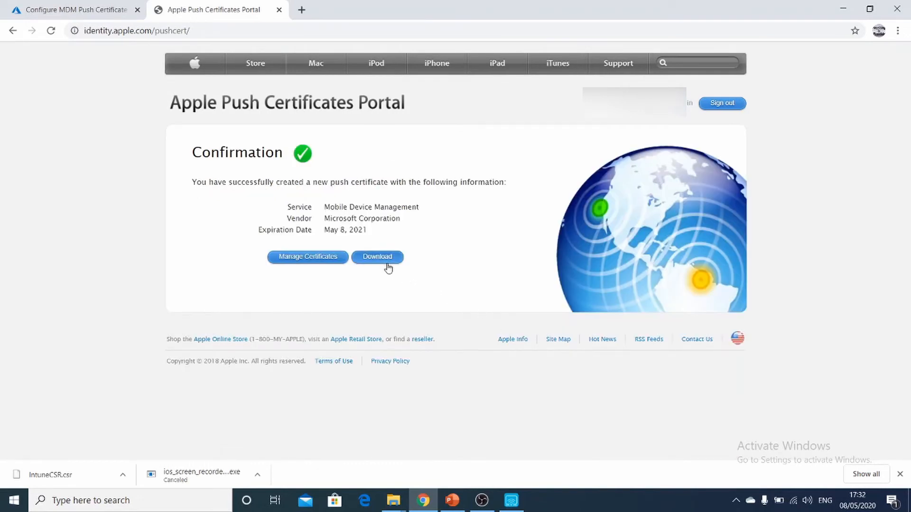
click(388, 267)
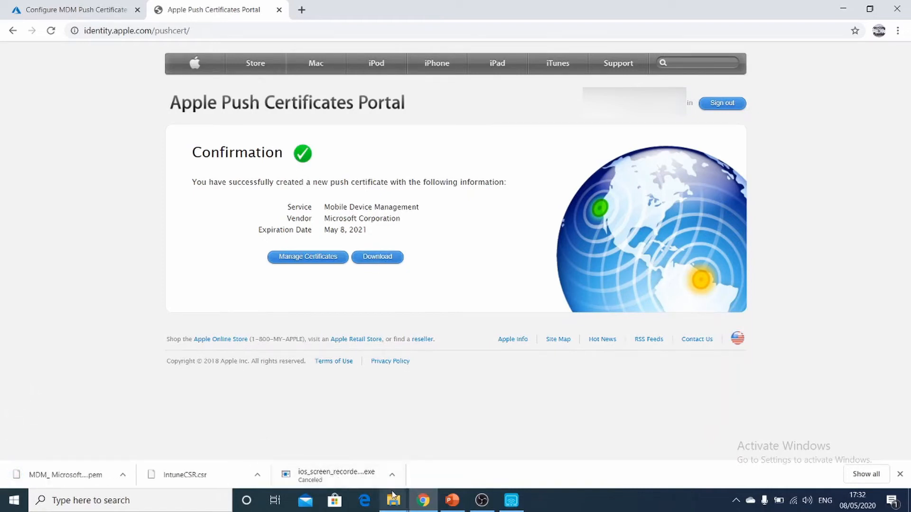
Step: Return to the MDM push certificate configuration and enter the Apple ID used to create the certificate
click(93, 10)
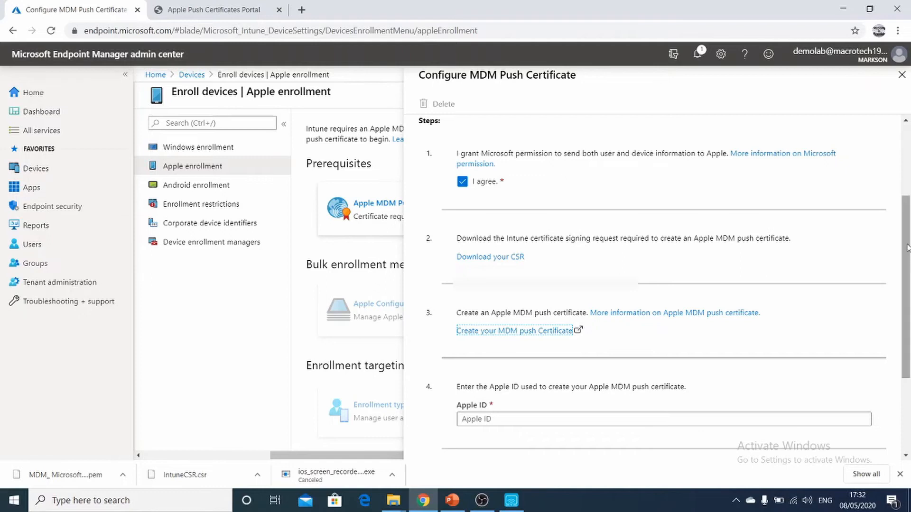
drag(907, 248, 908, 324)
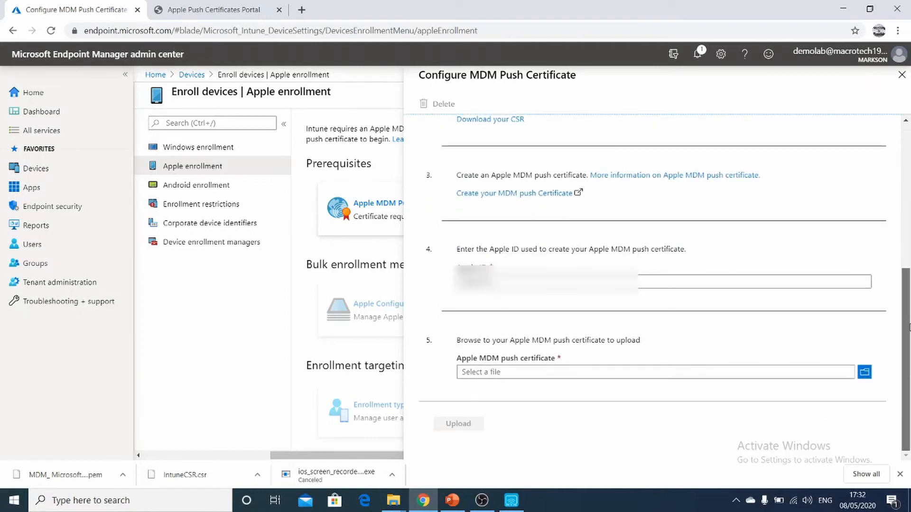
click(531, 283)
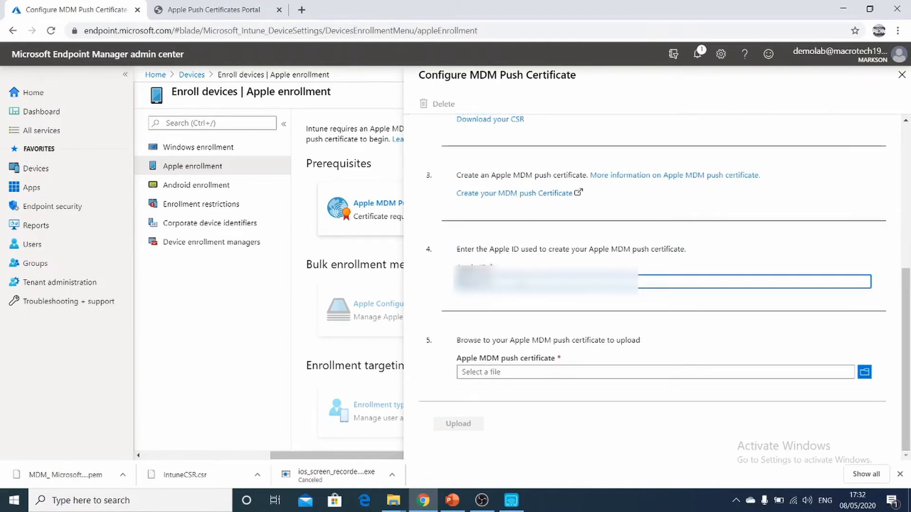
key(BackSpace)
key(BackSpace)
key(BackSpace)
key(BackSpace)
key(BackSpace)
text(***********)
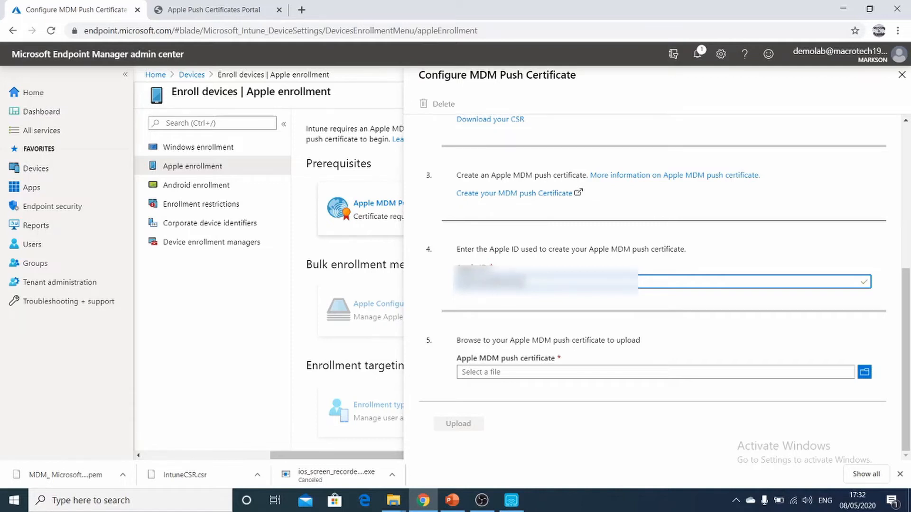
text(**)
Step: Complete the Apple ID entry and upload MDM_ Microsoft Corporation_Certificate.pem from Downloads as the Apple MDM push certificate
key(Tab)
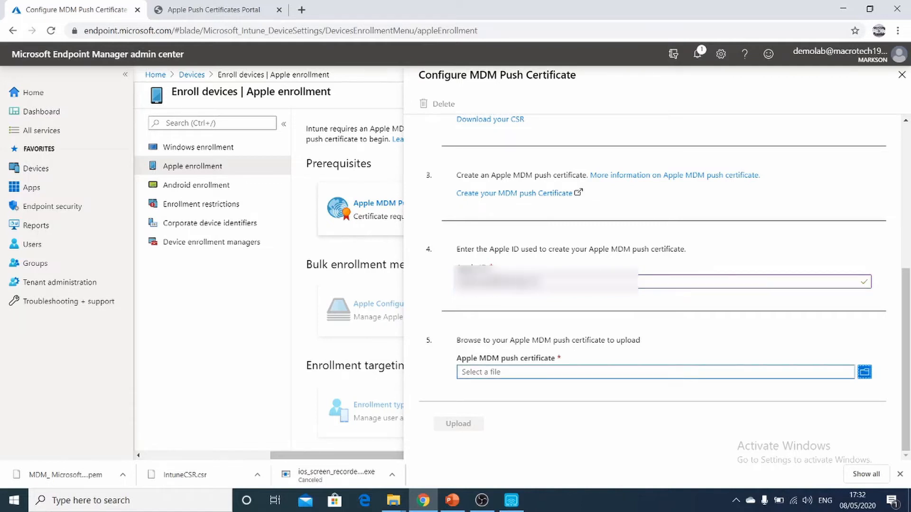
click(489, 373)
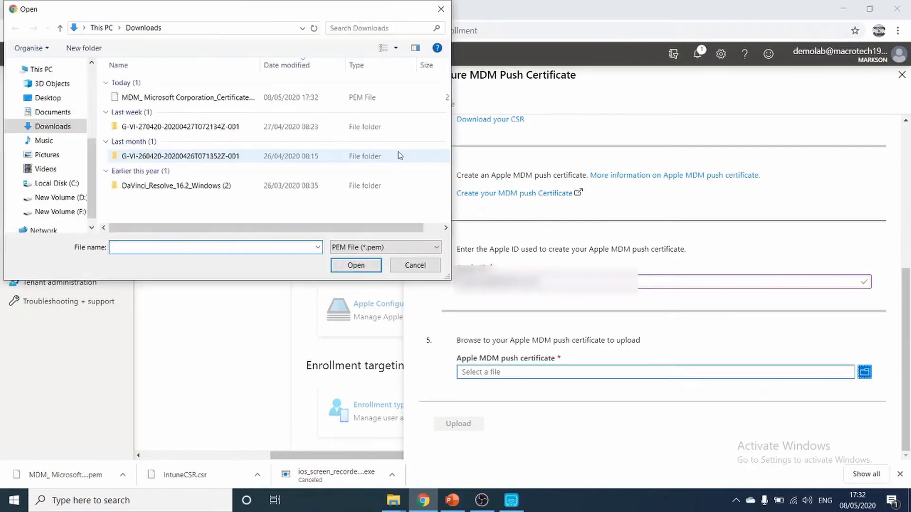
click(181, 100)
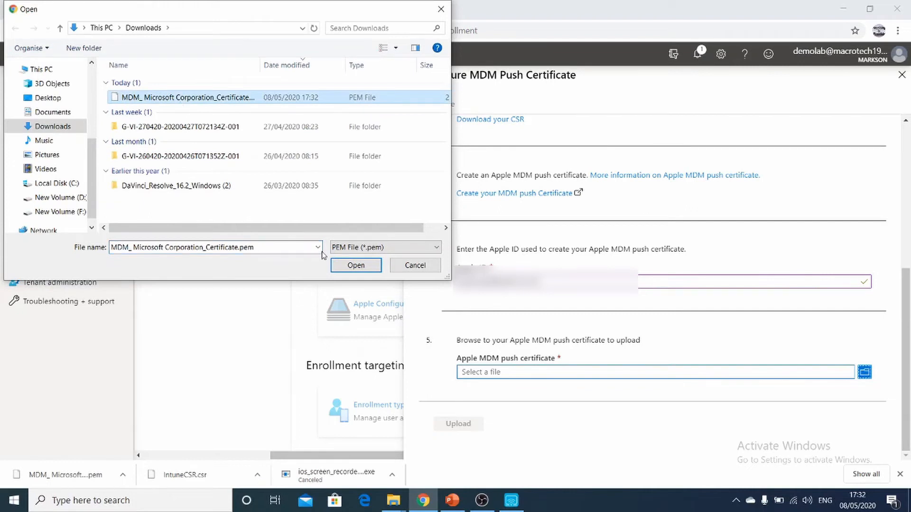
click(356, 265)
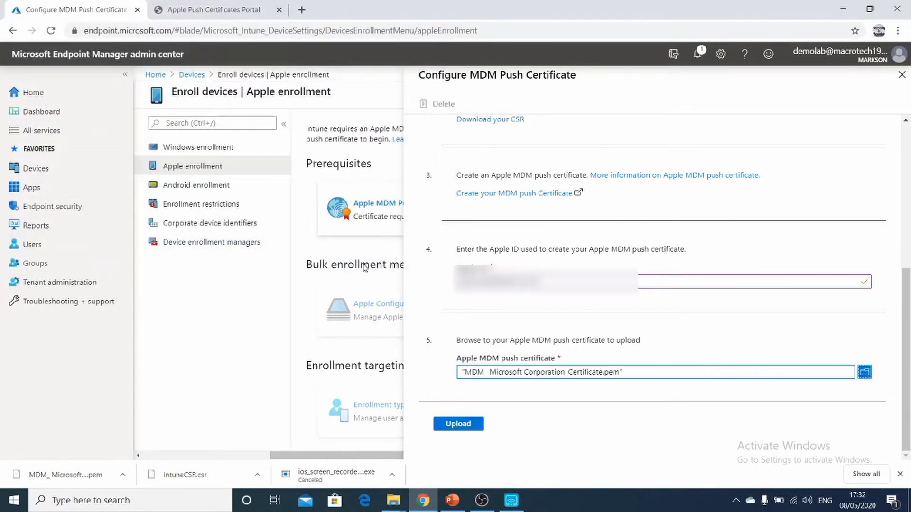
click(474, 426)
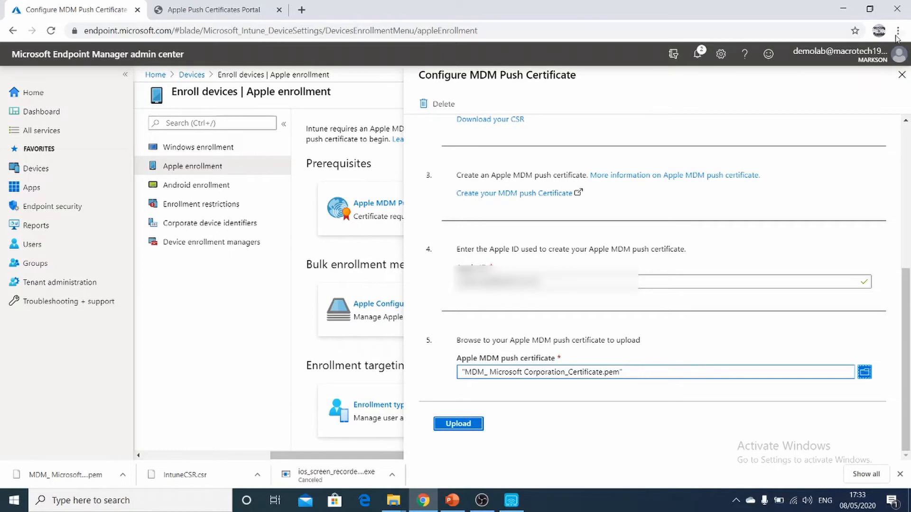
click(902, 75)
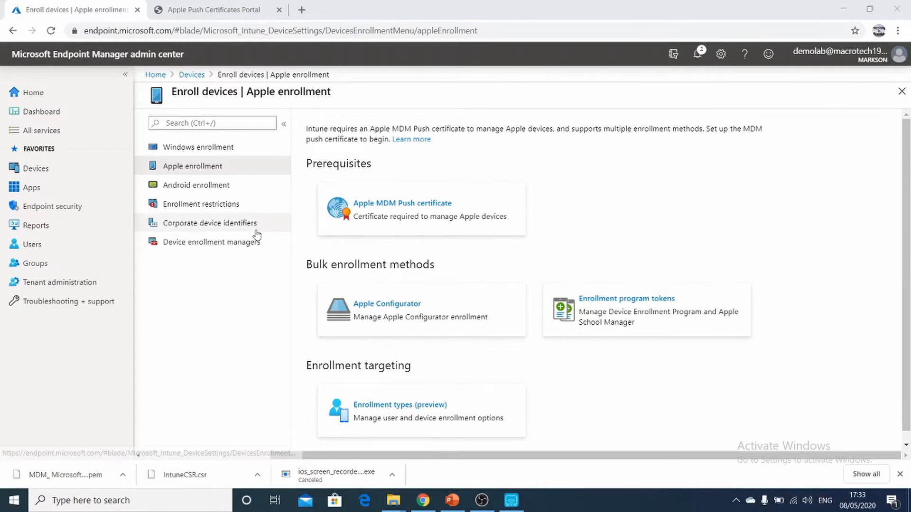
Step: Examine the Managed Google Play prerequisite for enrolling Android devices, leaving it unconfigured
click(198, 188)
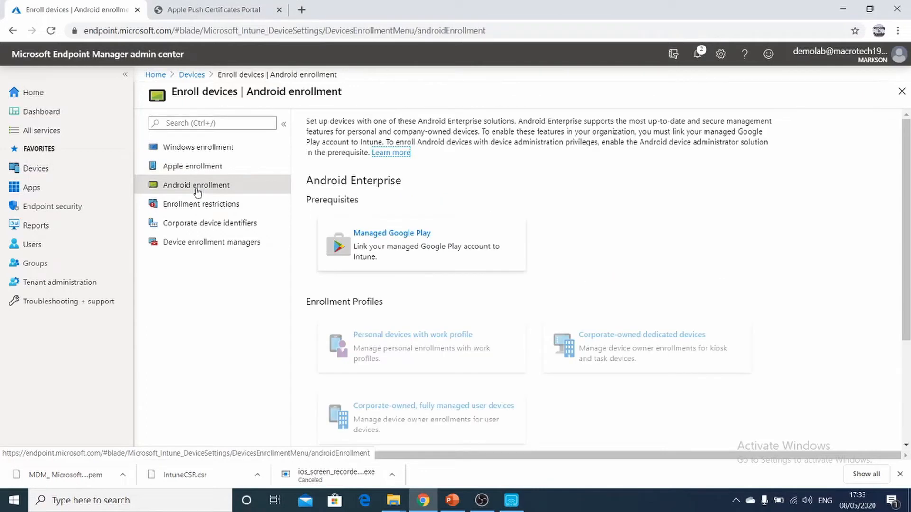
click(423, 237)
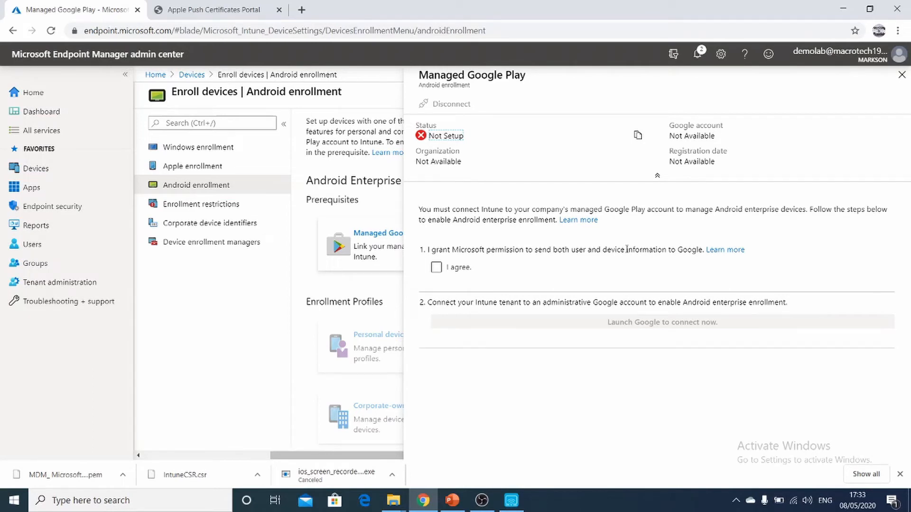
click(900, 76)
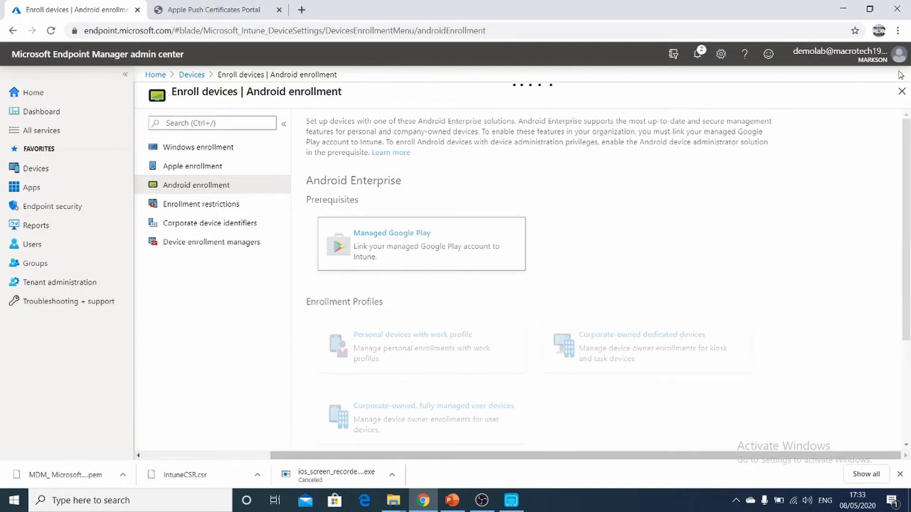
Step: Look over the Windows enrollment options and display the list of all devices
click(223, 149)
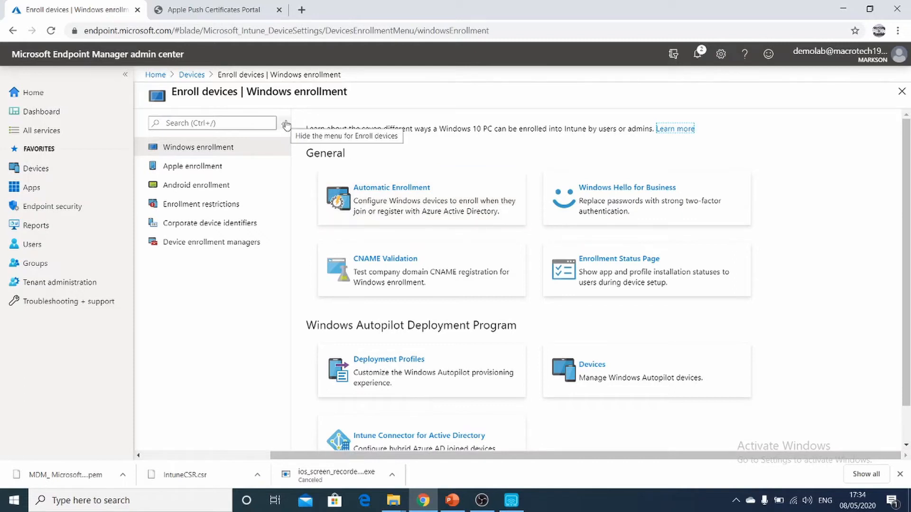
click(192, 77)
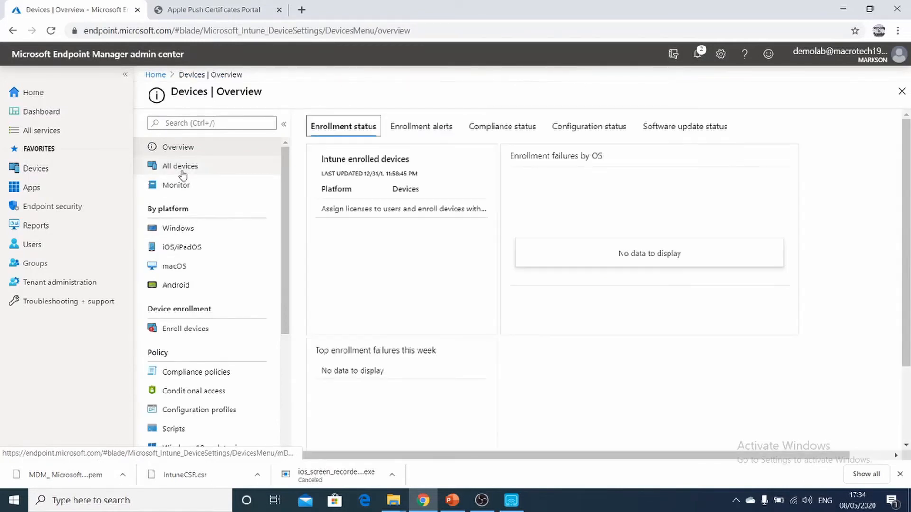
click(182, 172)
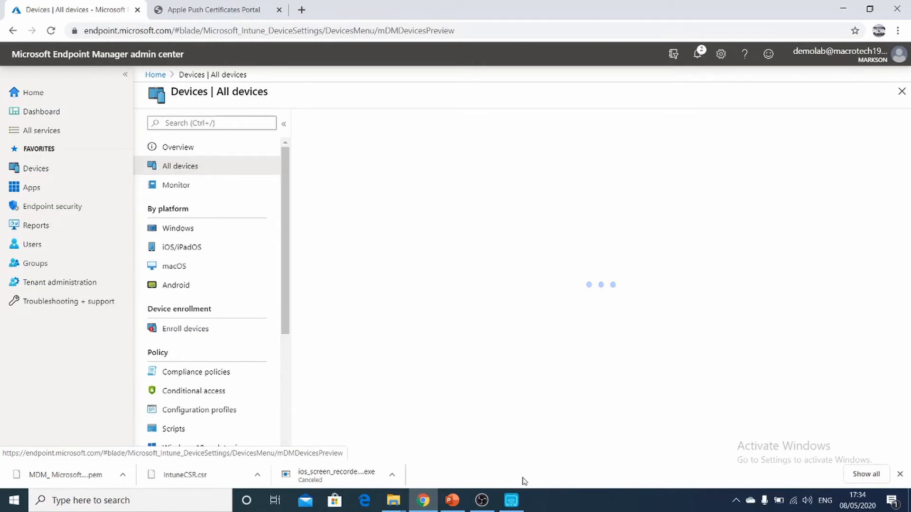
Step: Switch to Apowersoft iPhone/iPad Recorder, maximize the mirrored phone and download Intune Company Portal from its App Store
click(511, 501)
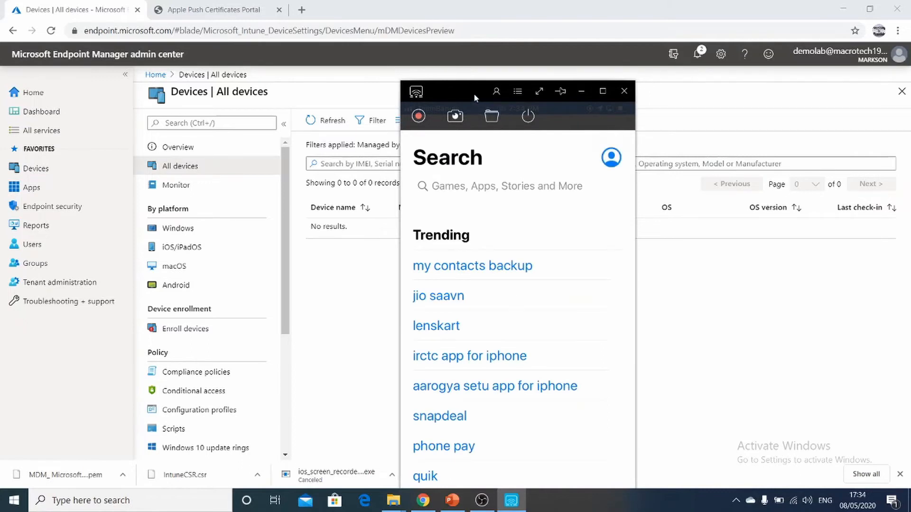
drag(472, 93, 474, 49)
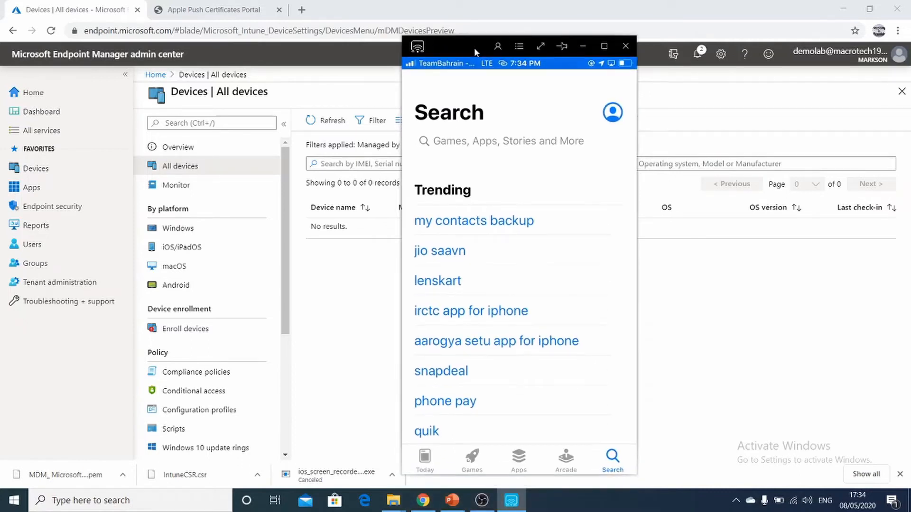
click(606, 46)
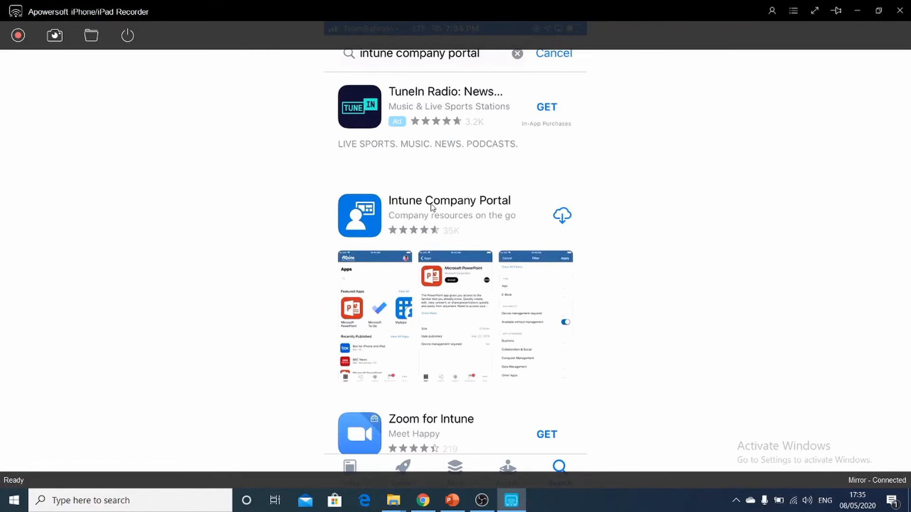
click(562, 218)
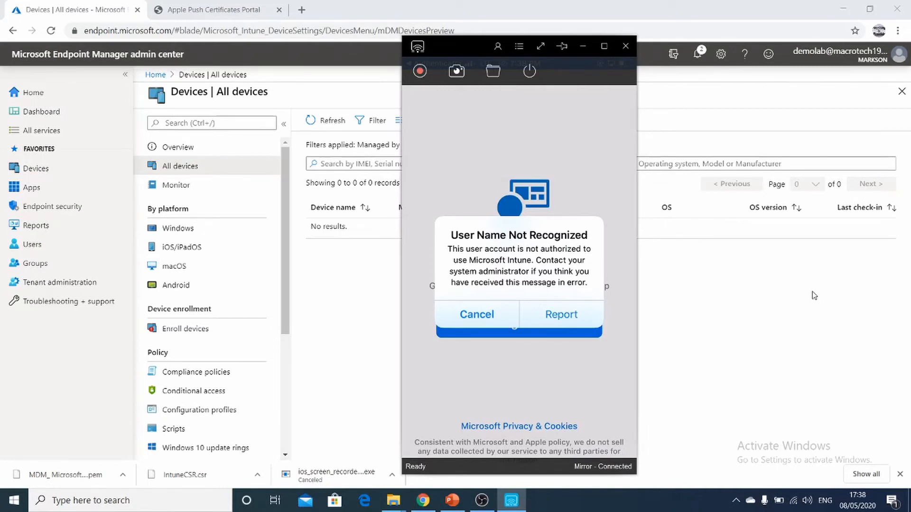
Step: Return to the Endpoint Manager admin center and check the licenses assigned to the Test Account user
click(584, 49)
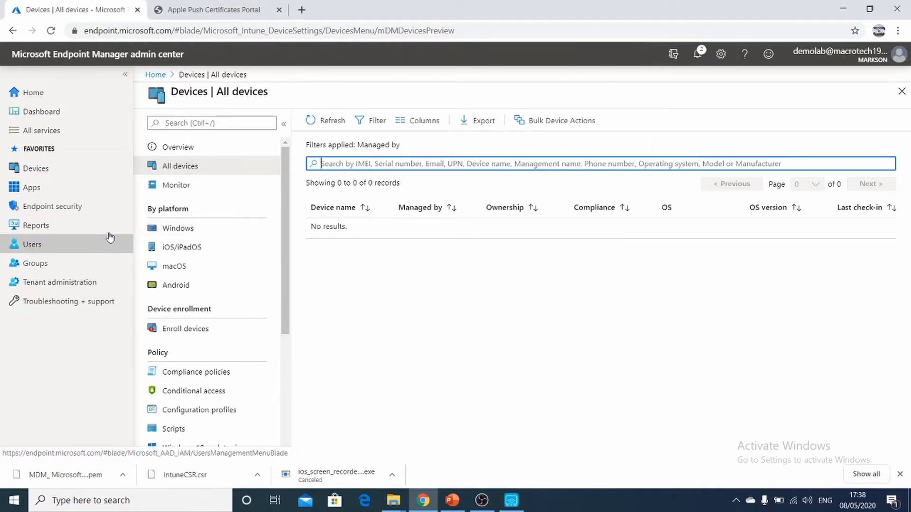
click(60, 244)
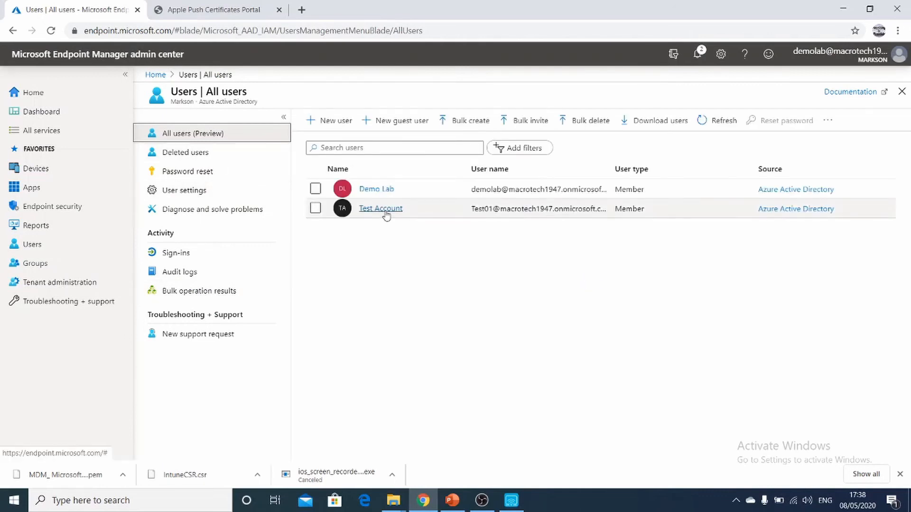
click(385, 212)
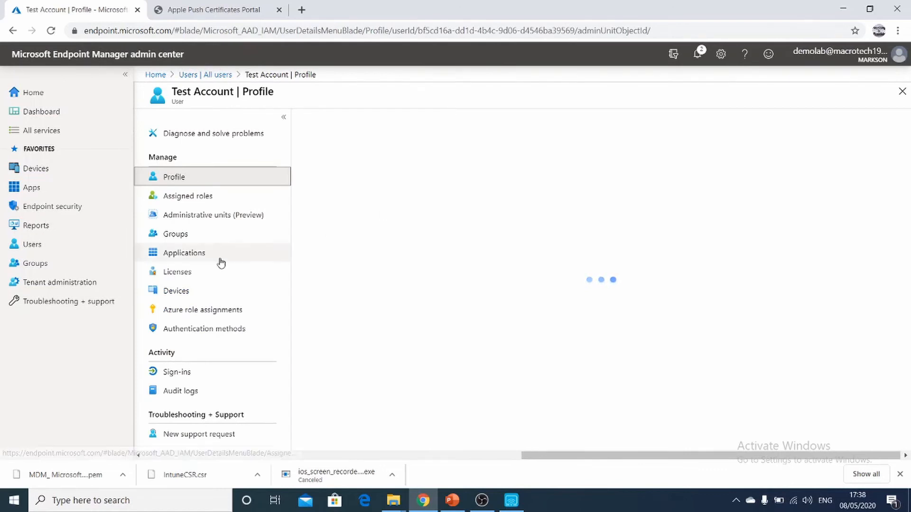
click(185, 278)
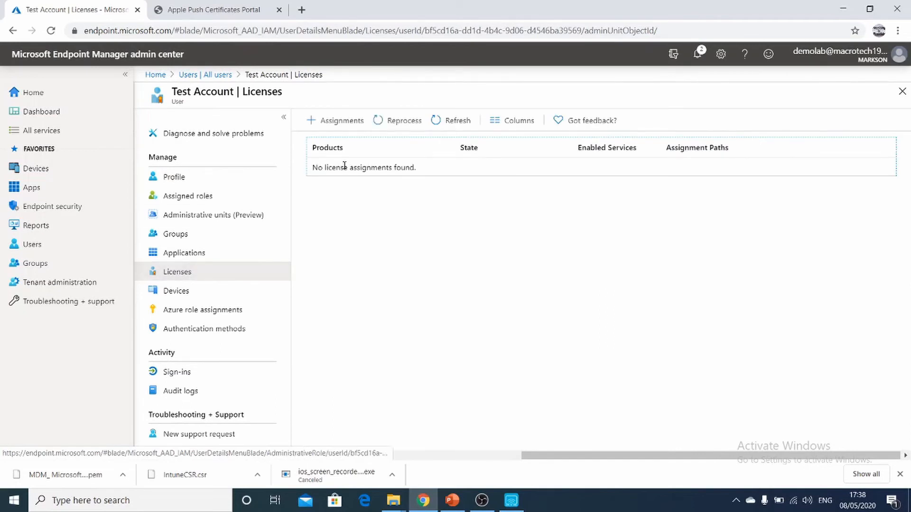
Step: Try to assign the Intune license with the Microsoft Intune option to Test Account and save the assignment
click(335, 122)
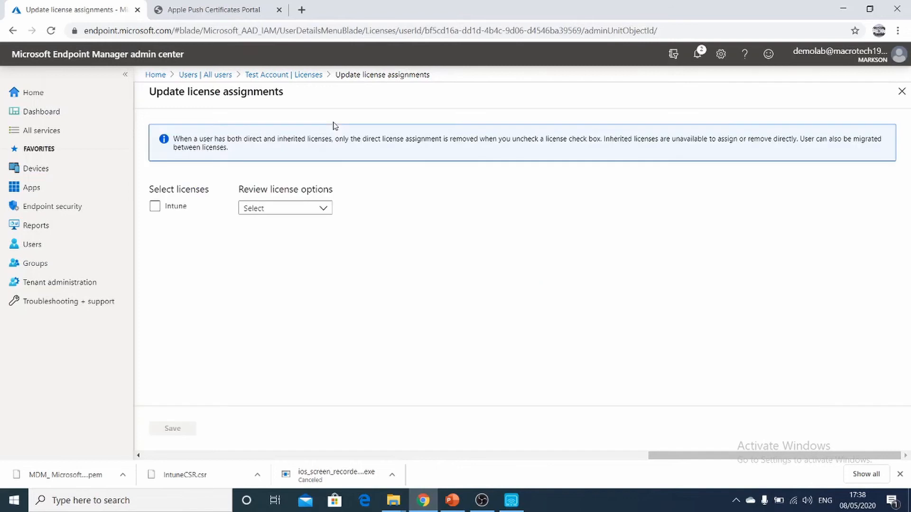
click(156, 206)
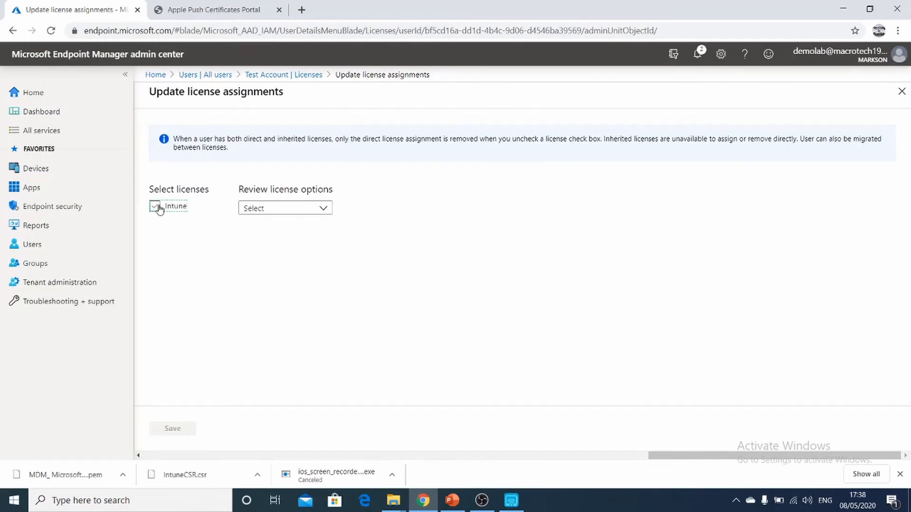
click(325, 211)
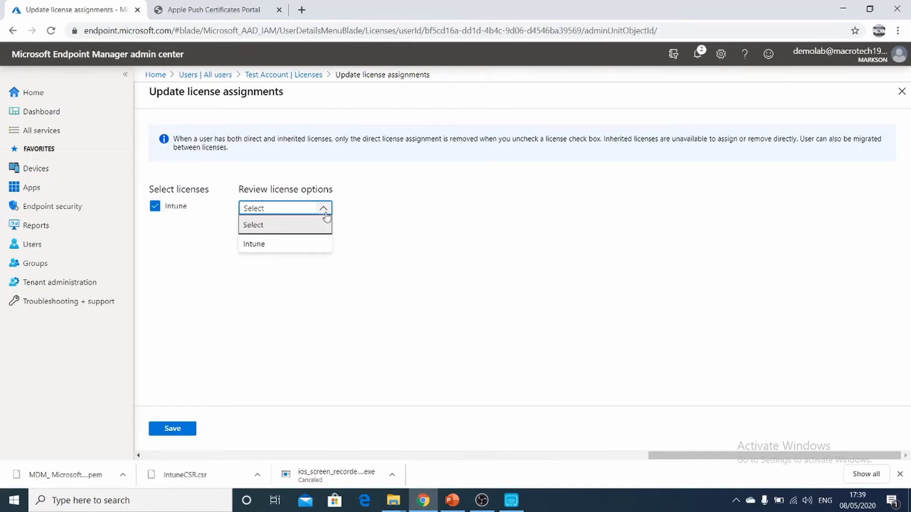
click(292, 249)
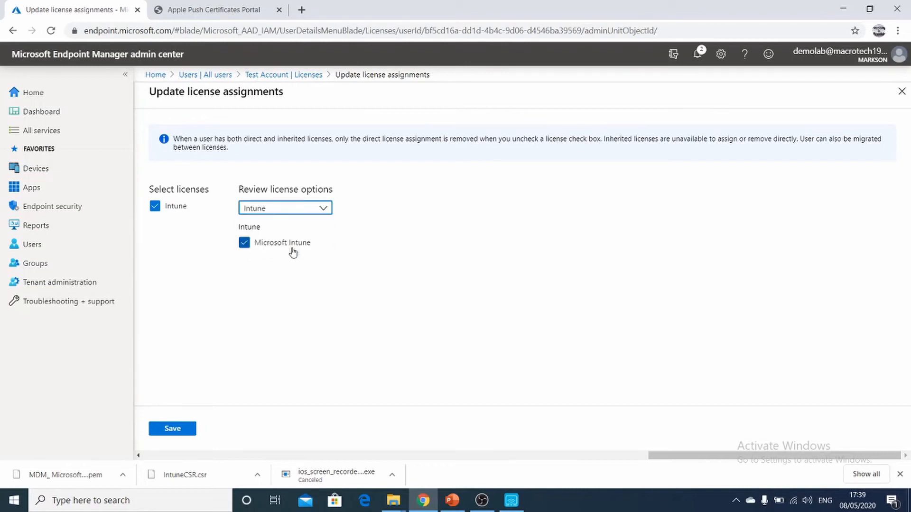
click(185, 430)
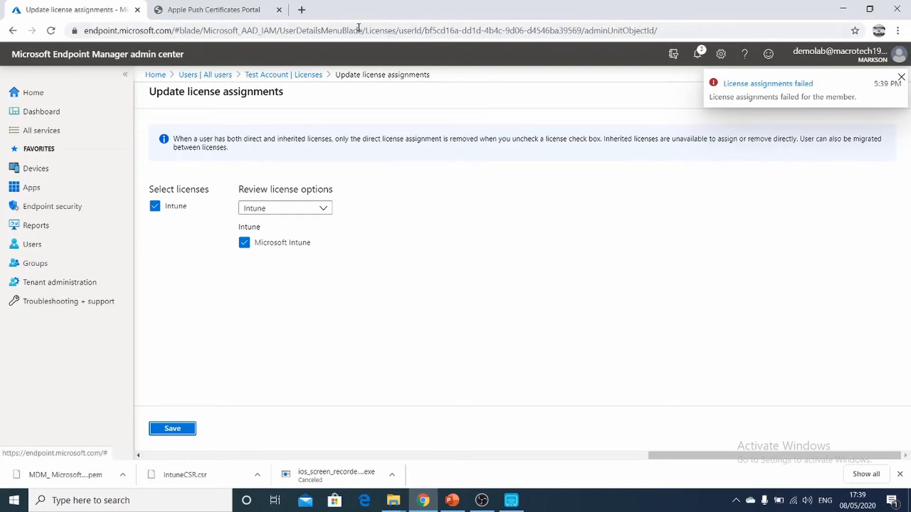
Step: Load portal.office.com in a new browser tab, dismiss the Office 365 welcome and hide the downloads bar
click(301, 10)
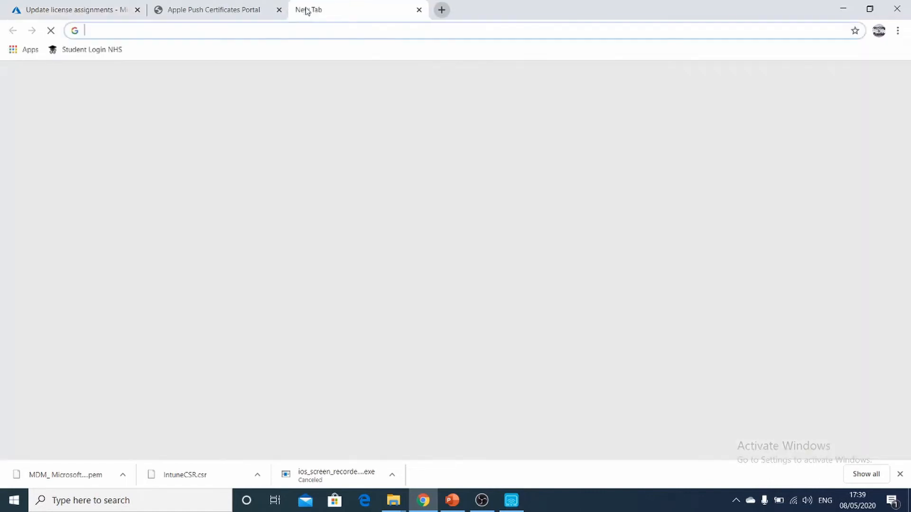
text(po)
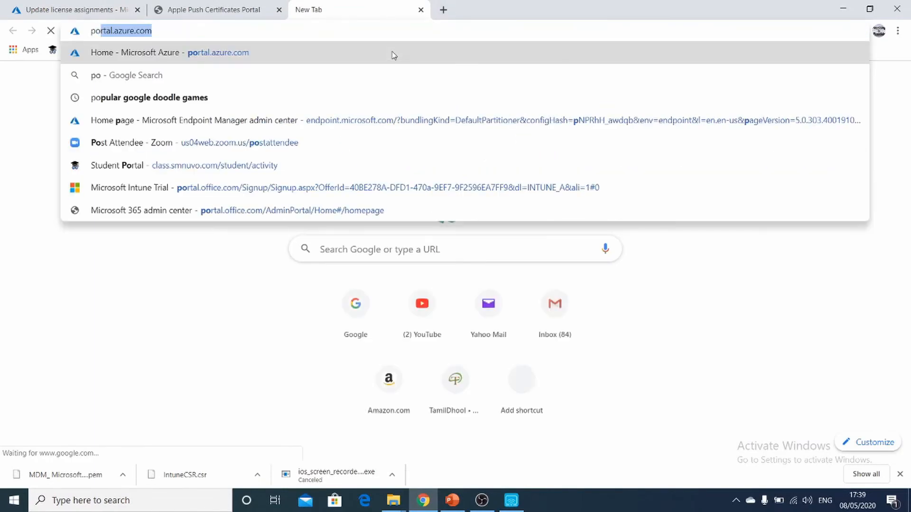
text(rtal.)
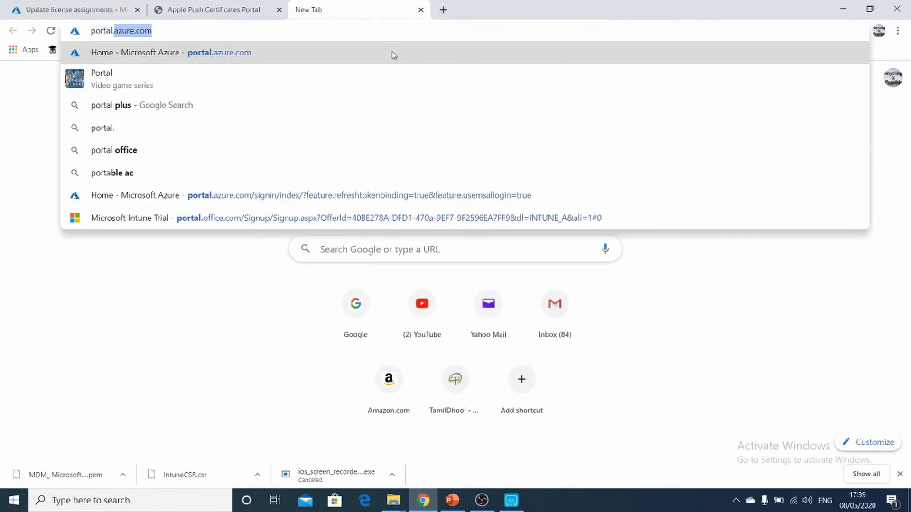
text(office)
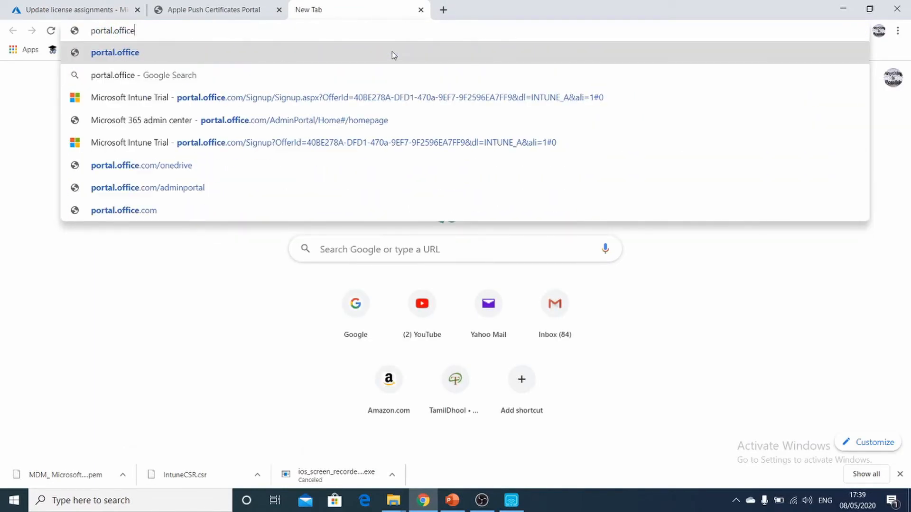
text(.com)
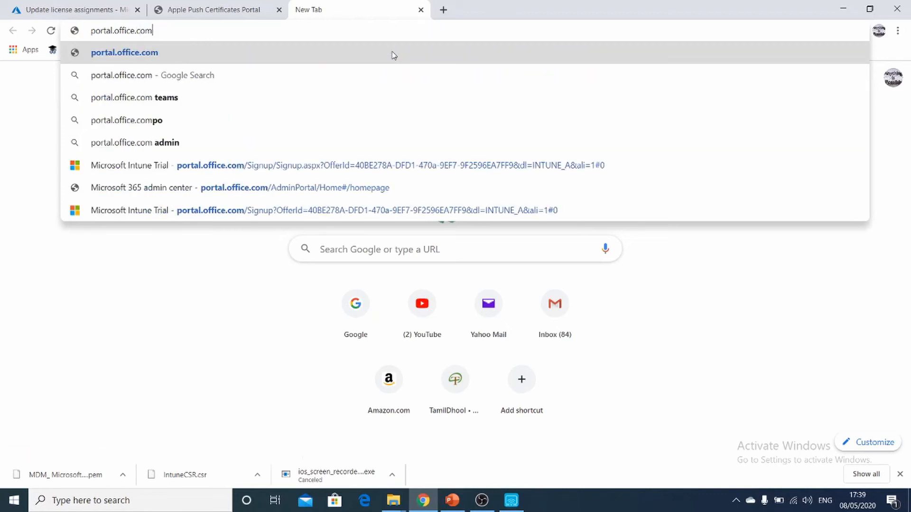
key(Return)
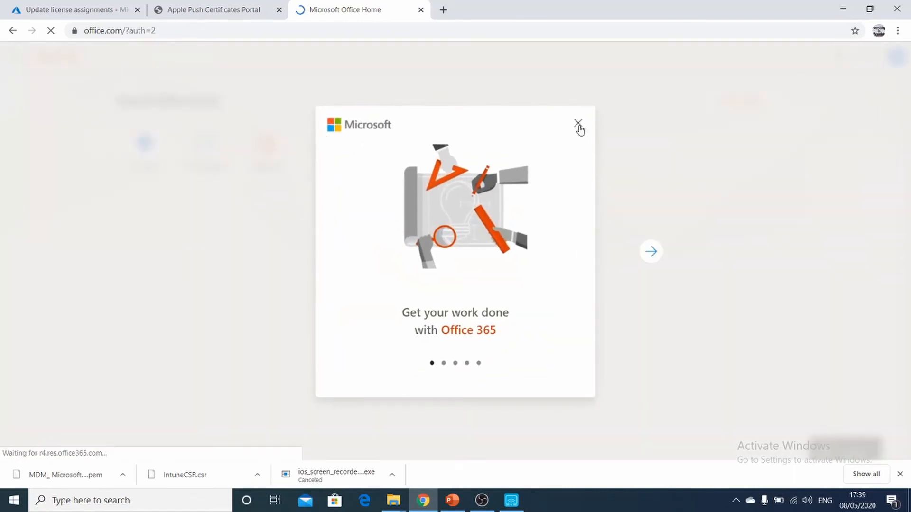
click(578, 125)
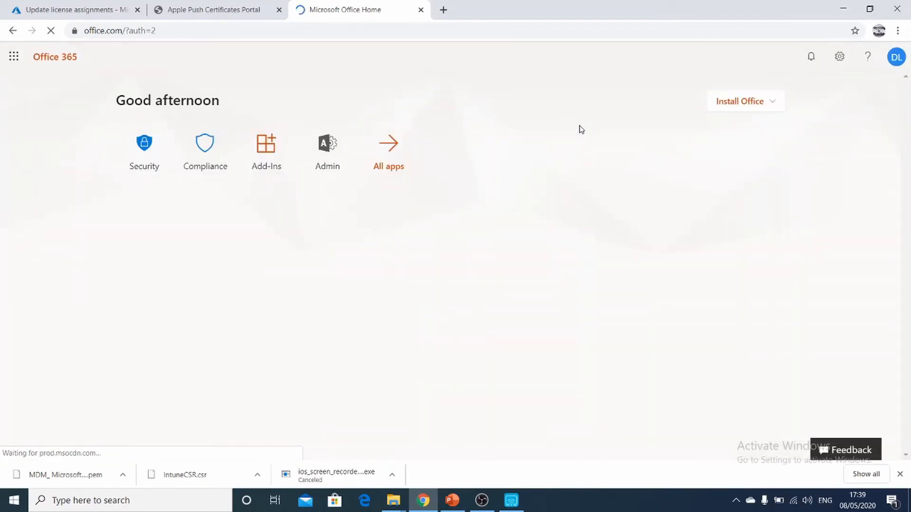
click(900, 475)
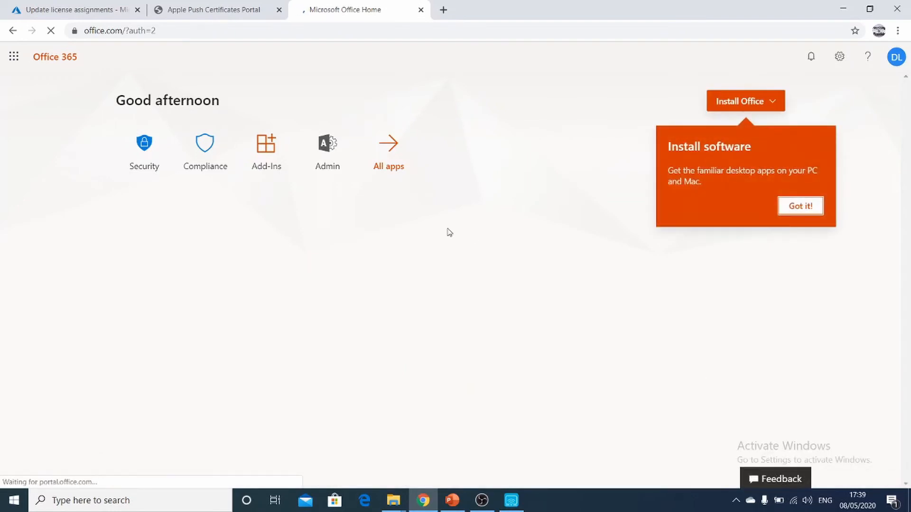
Step: Go to the Microsoft 365 admin center and display the details of Test Account from the active users
click(334, 159)
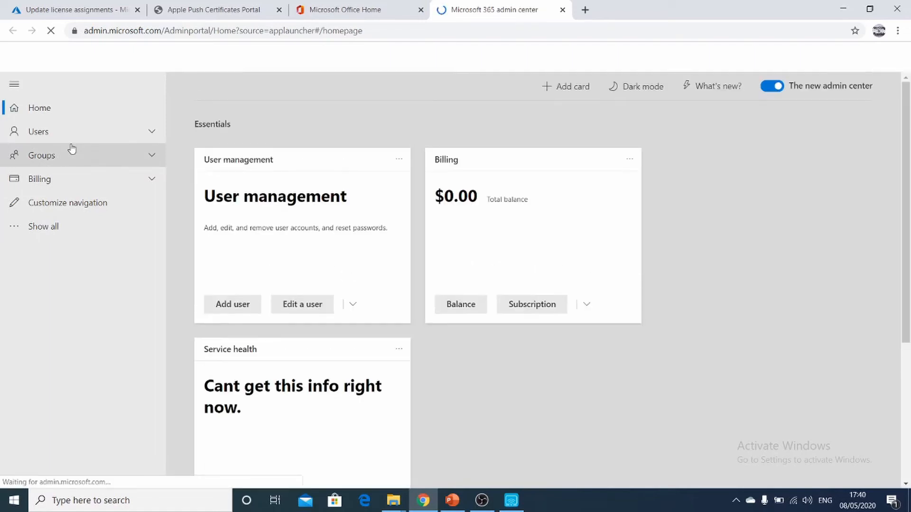
click(56, 135)
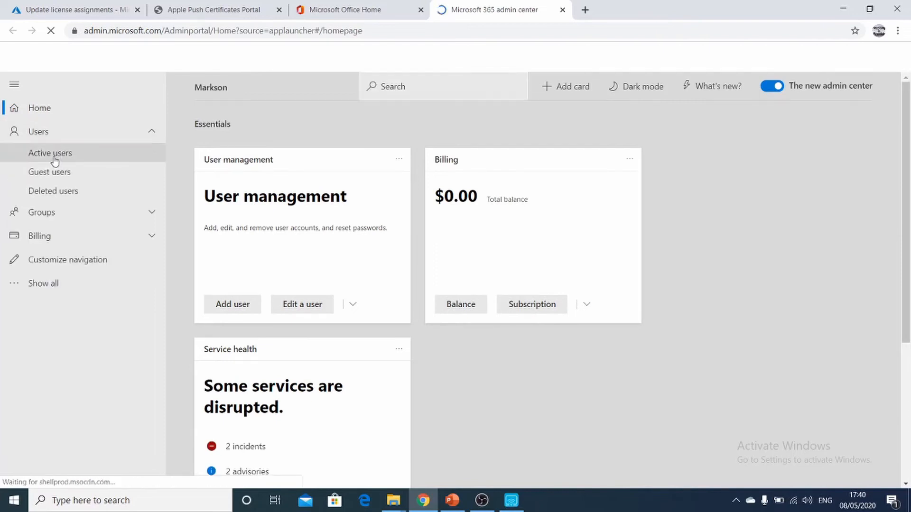
click(50, 153)
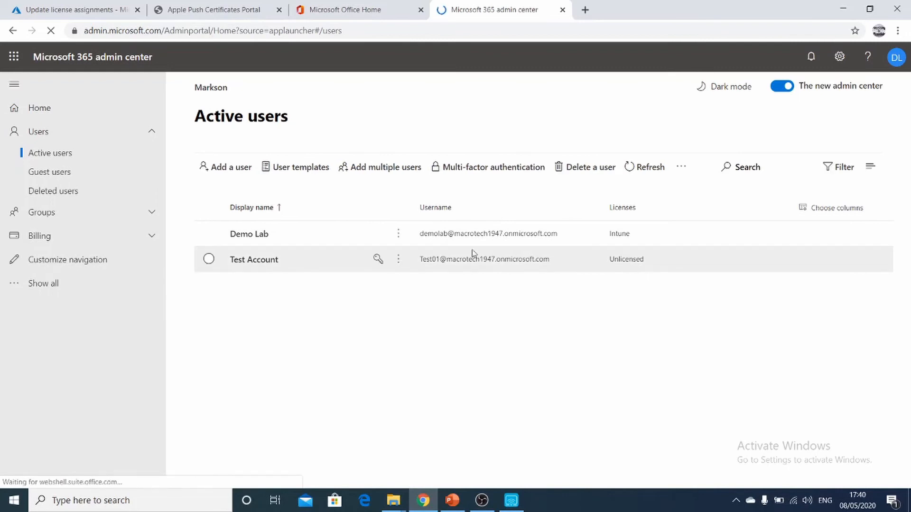
click(209, 259)
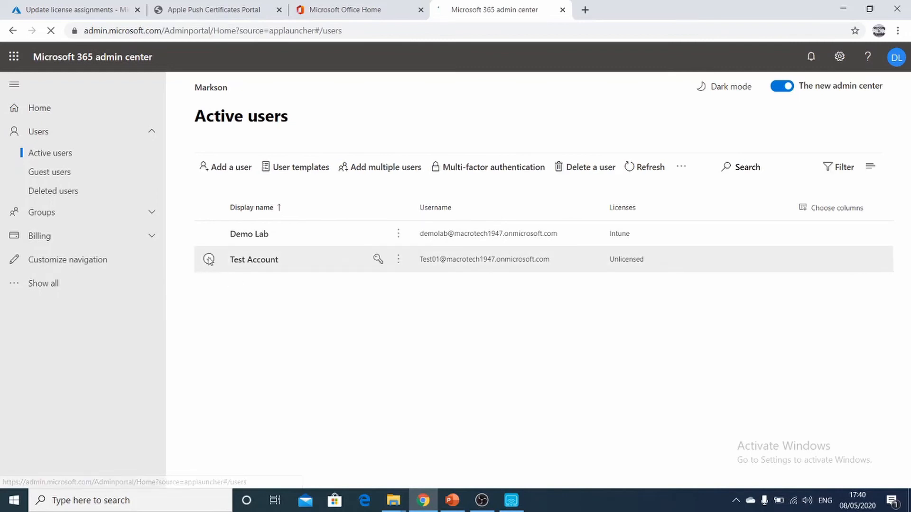
click(548, 266)
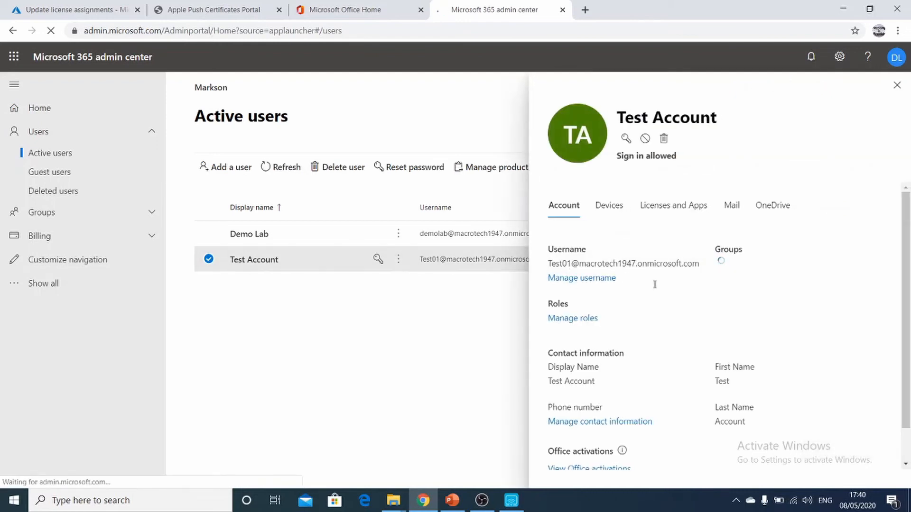
Step: Assign the Intune license to Test Account, save the changes and close the user's details
click(670, 208)
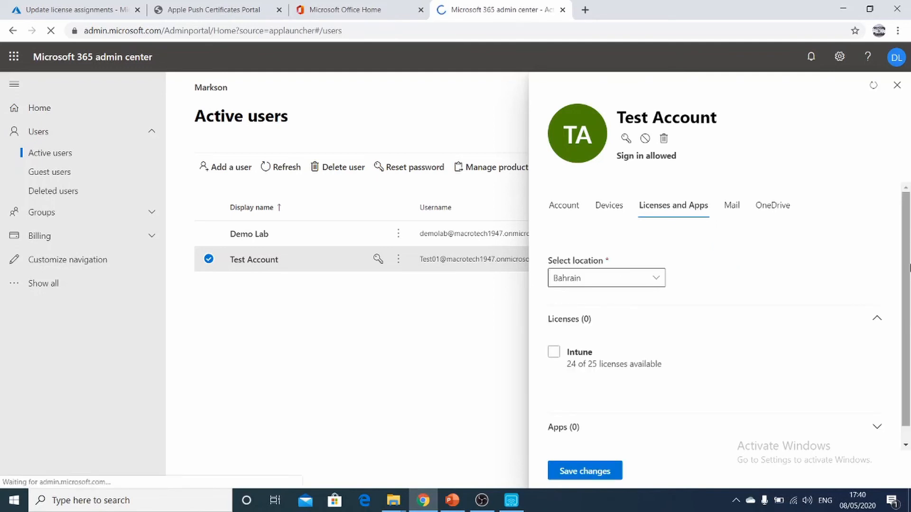
click(553, 353)
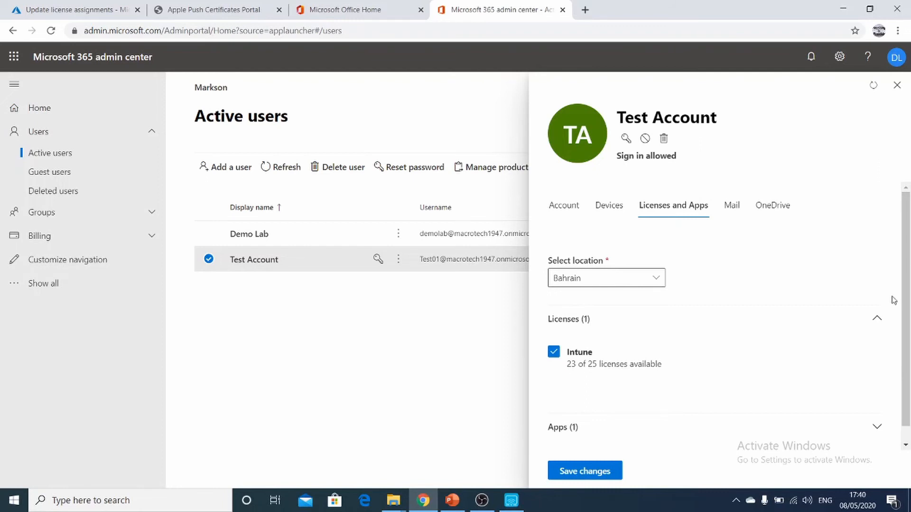
right_click(907, 346)
drag(907, 346, 907, 368)
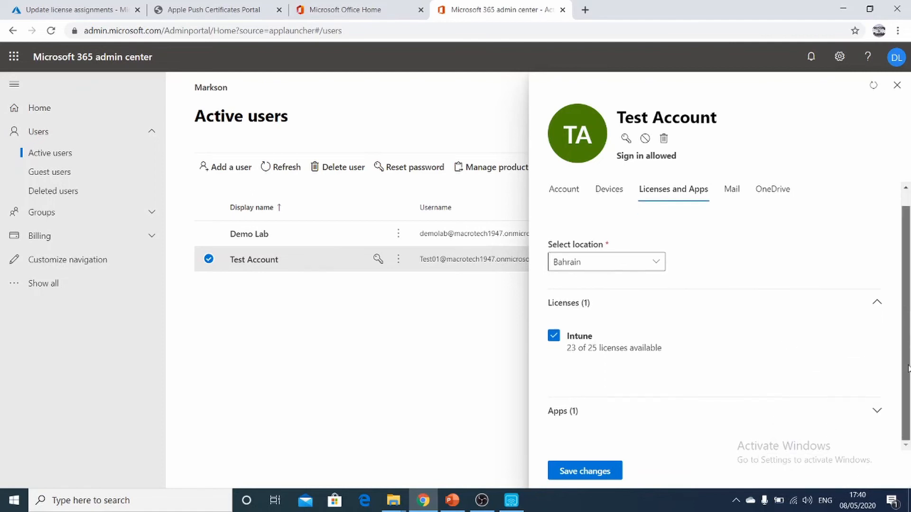
click(583, 472)
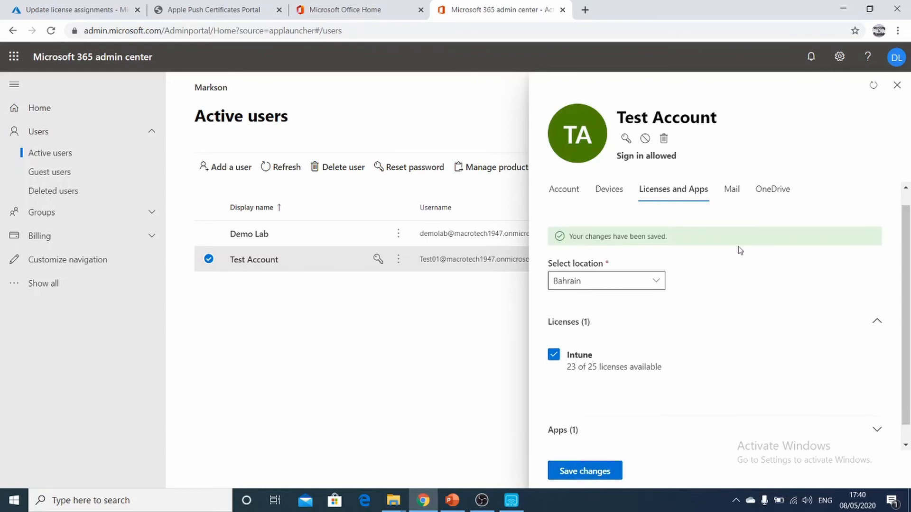
click(898, 85)
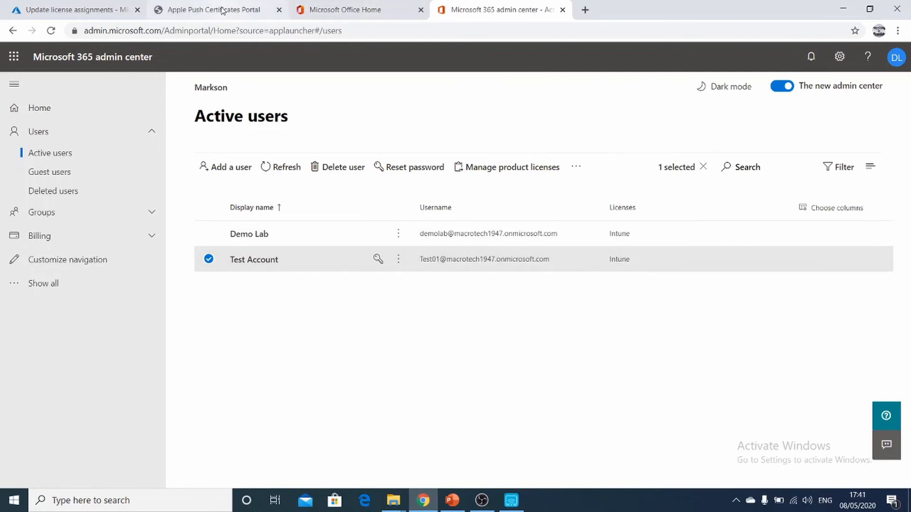
Step: Return to the Endpoint Manager admin center and check the licenses assigned to Test Account
click(83, 6)
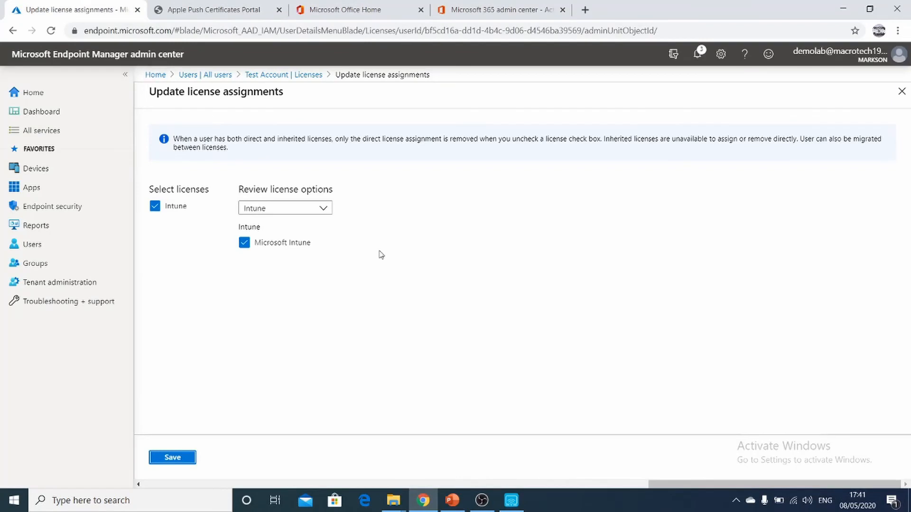
click(217, 76)
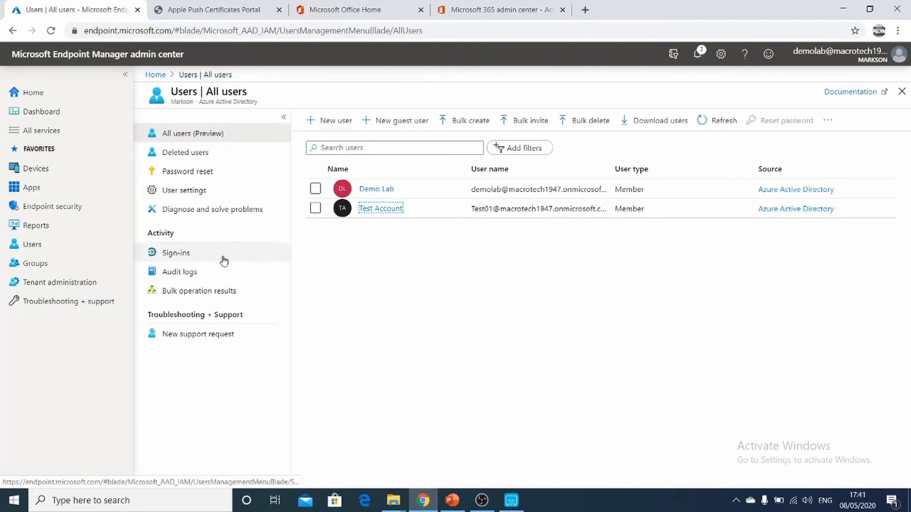
click(375, 212)
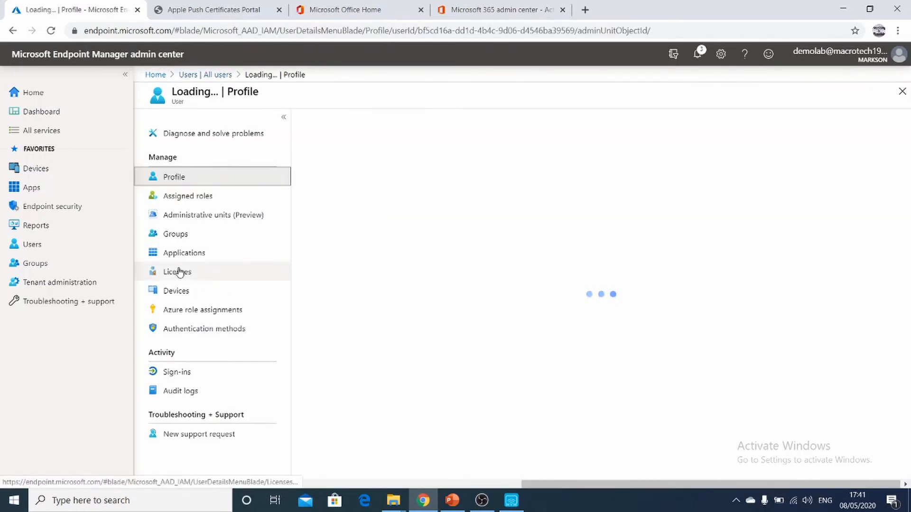
click(190, 278)
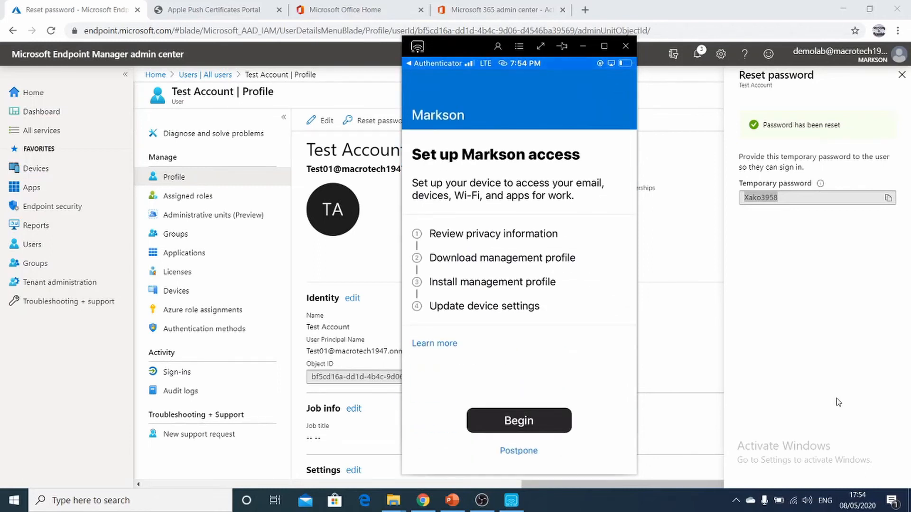
Step: Check the mirrored iPhone's enrollment in Company Portal, minimize the mirror window and close Test Account's password reset details
click(899, 82)
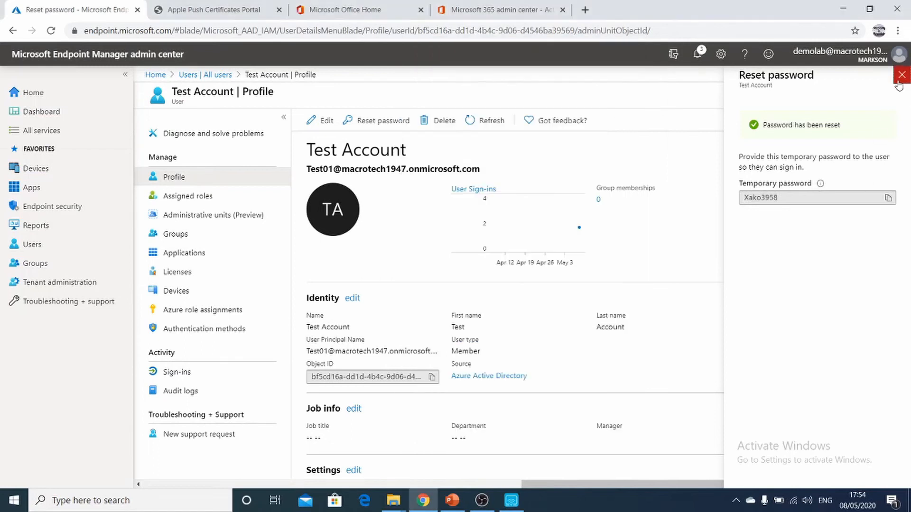
click(511, 499)
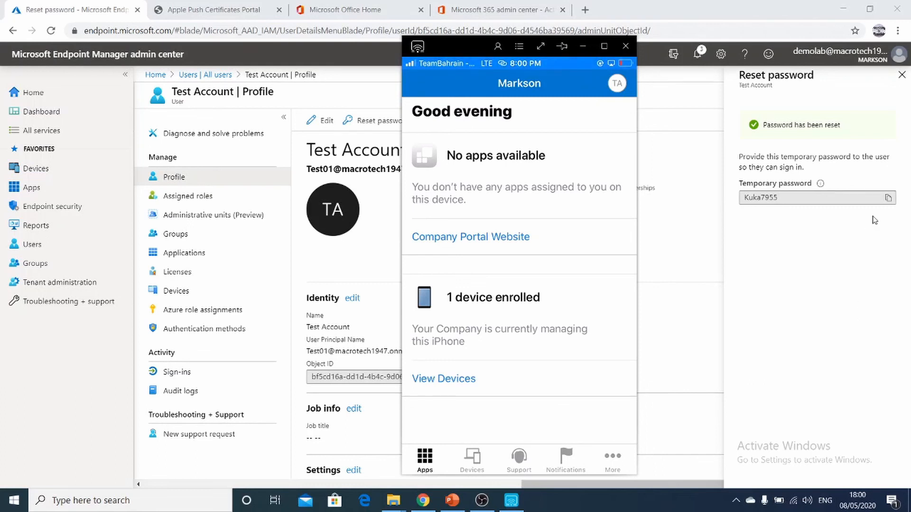
click(582, 46)
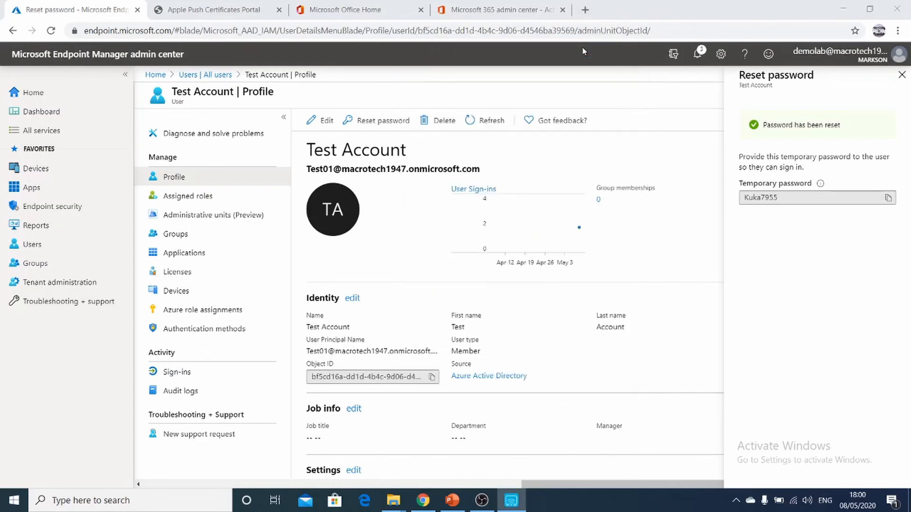
click(901, 75)
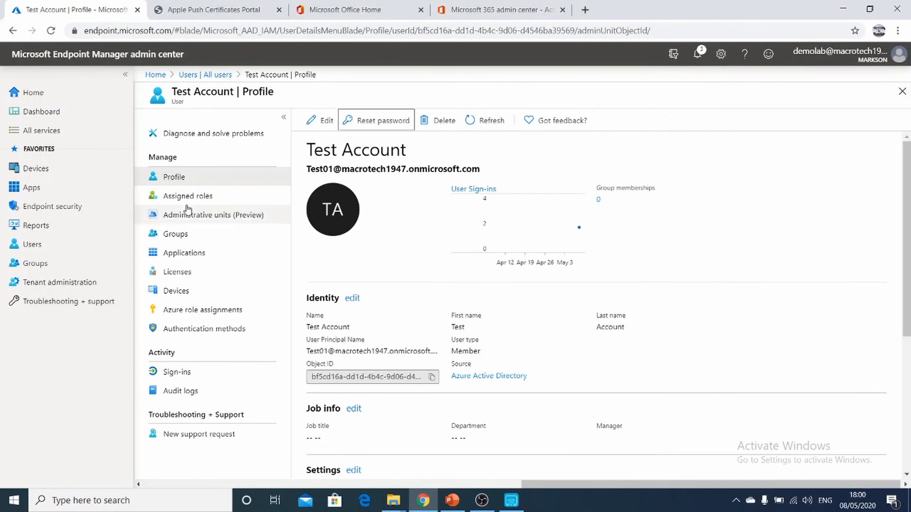
Step: Display the list of all devices in the Endpoint Manager admin center and refresh it
click(149, 77)
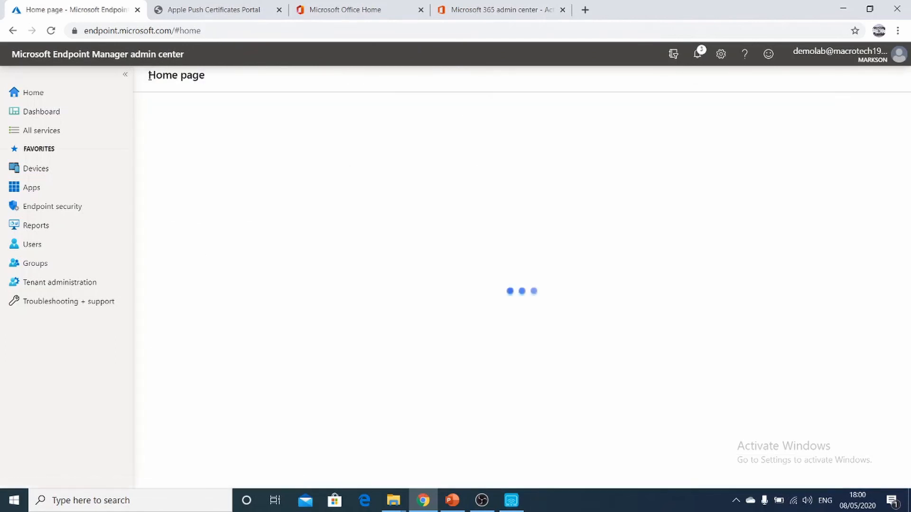
click(40, 172)
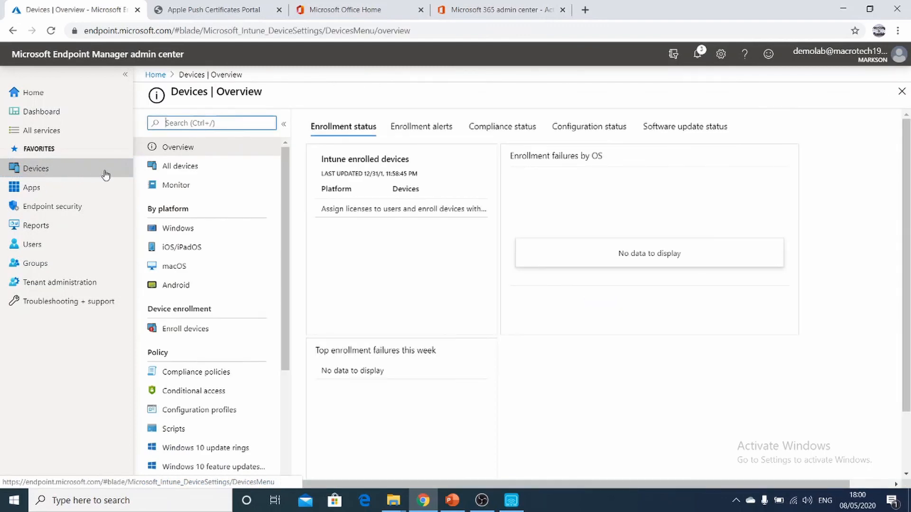
click(179, 173)
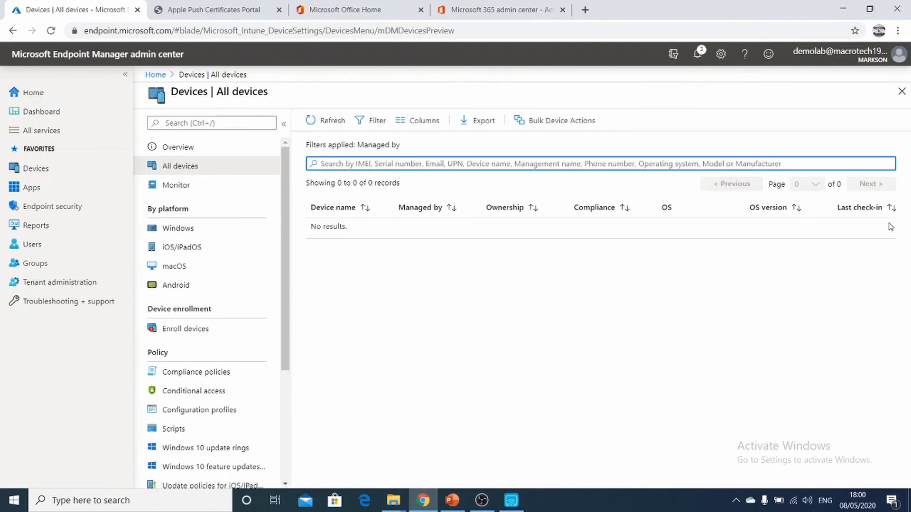
click(326, 121)
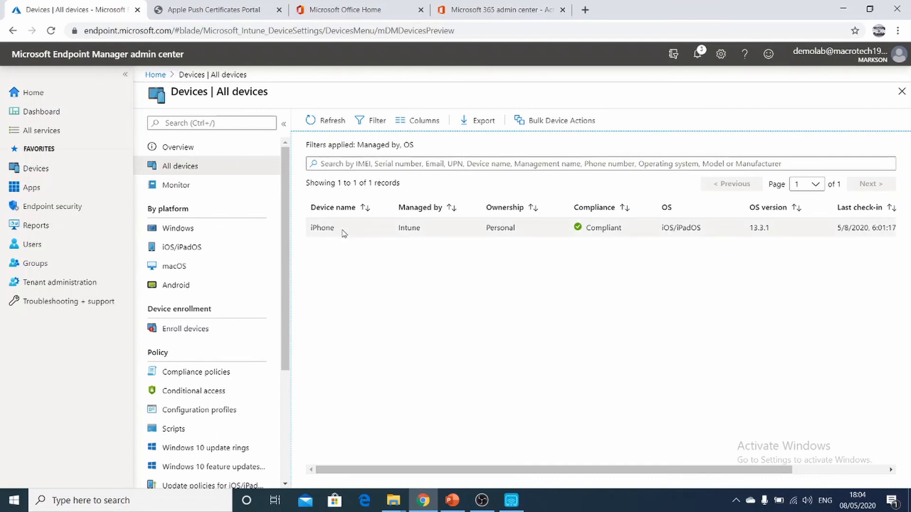
Step: Examine the enrolled iPhone's overview and its additional device actions, and return to the list of all devices
click(344, 232)
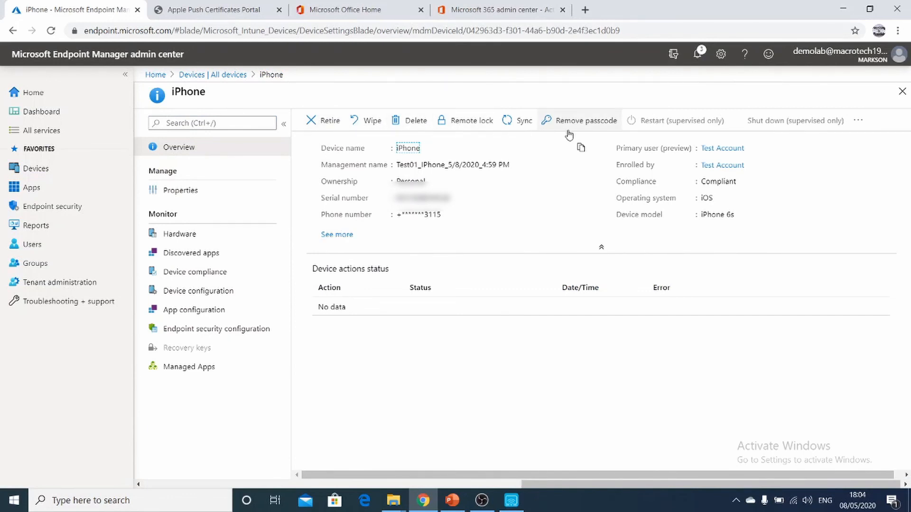
click(858, 122)
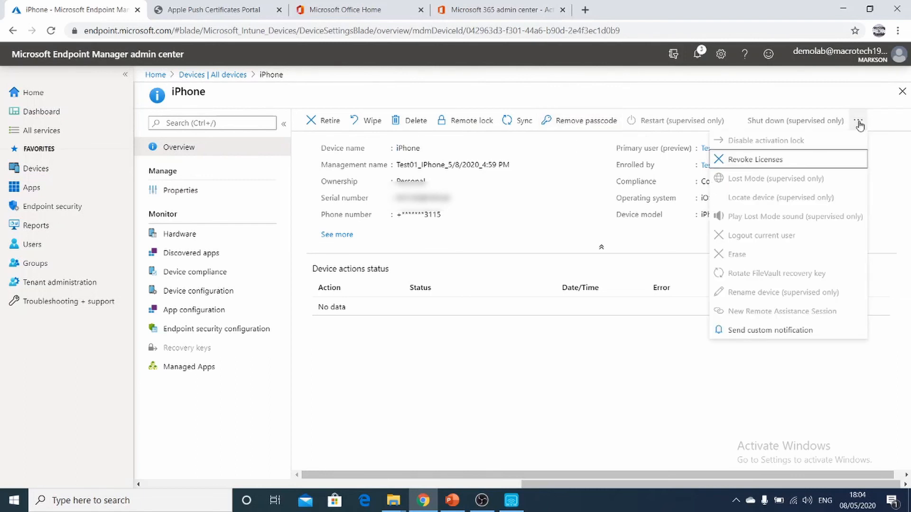
click(507, 315)
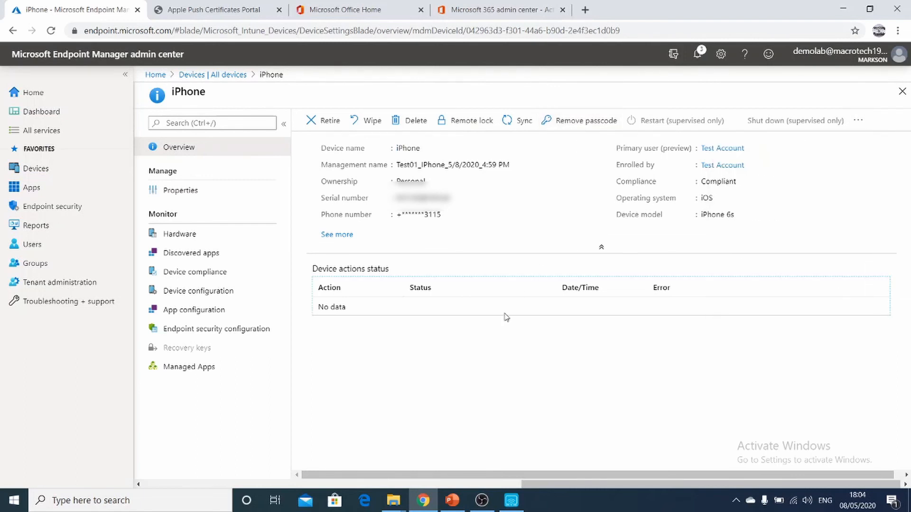
click(215, 76)
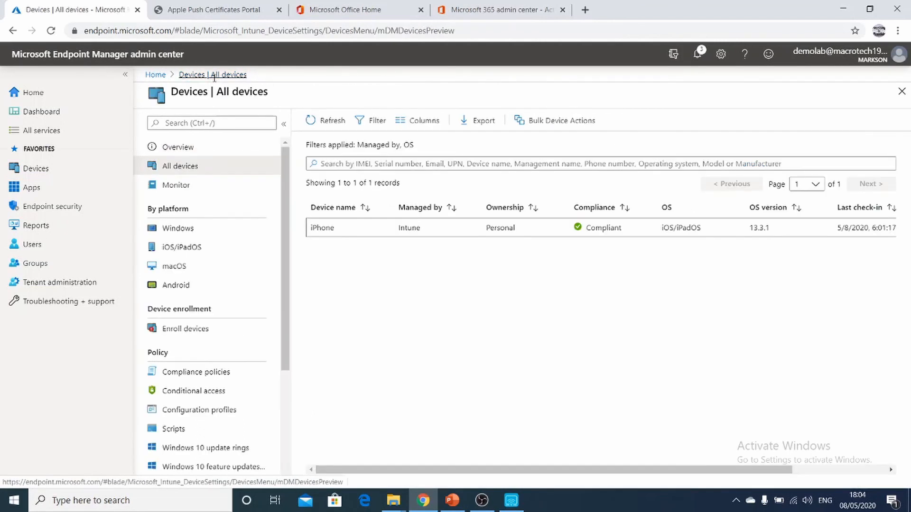